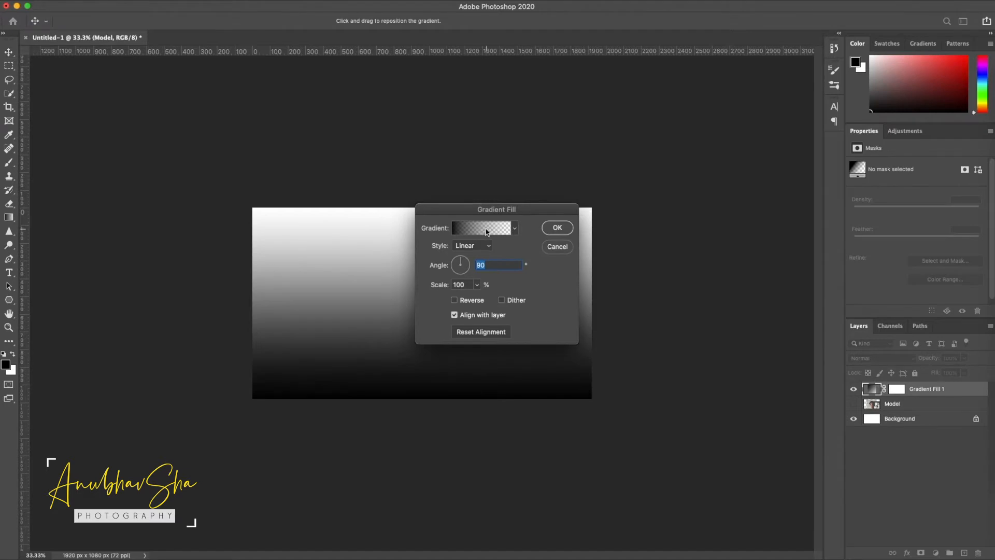
# Base the gradient fill on the Black, White preset and recolour its black stop to 808080.
pyautogui.click(479, 232)
pyautogui.click(650, 108)
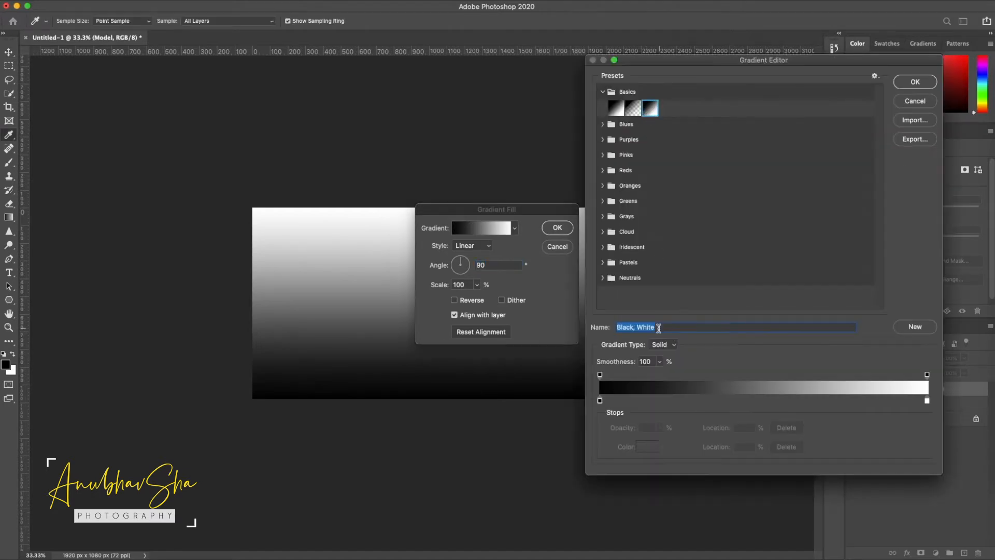
pyautogui.click(600, 401)
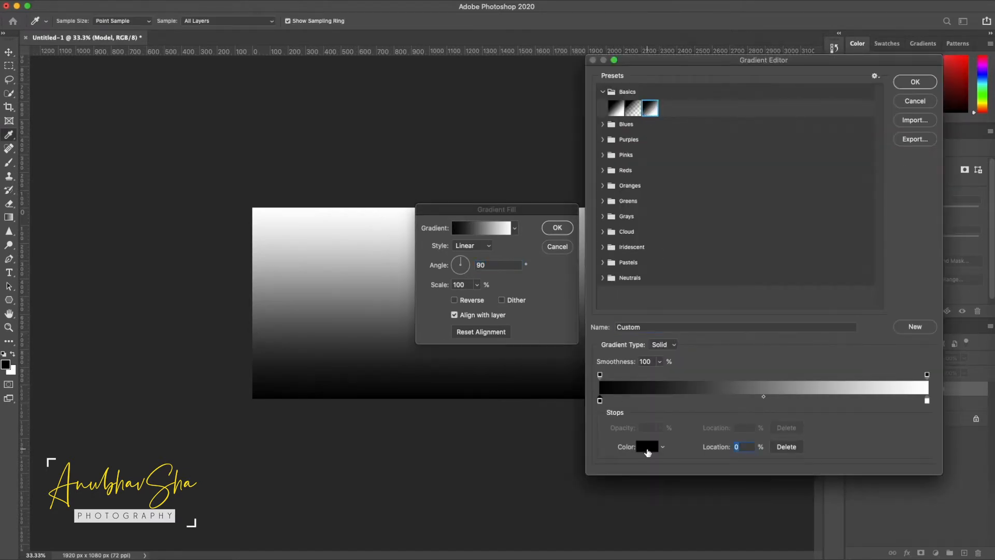
pyautogui.click(647, 447)
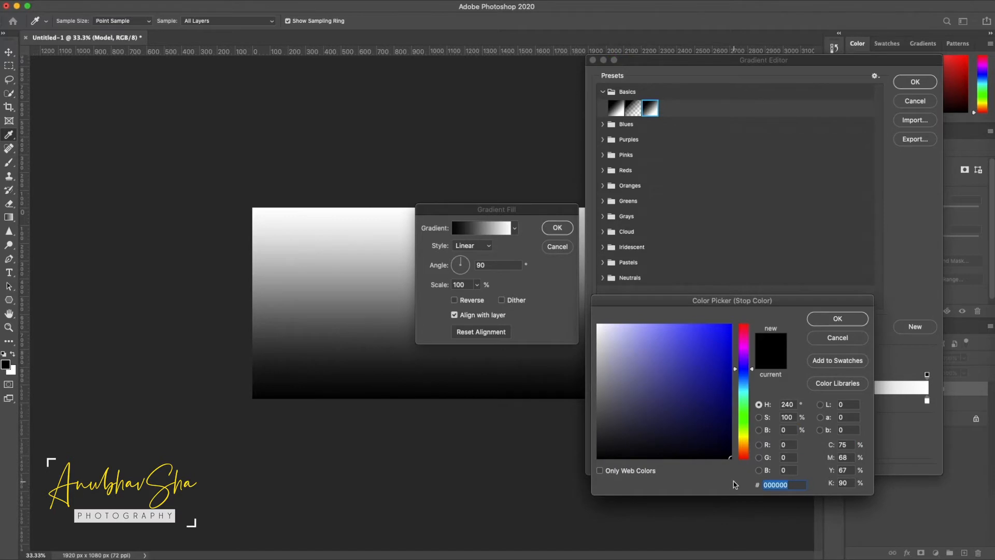
pyautogui.write('808080')
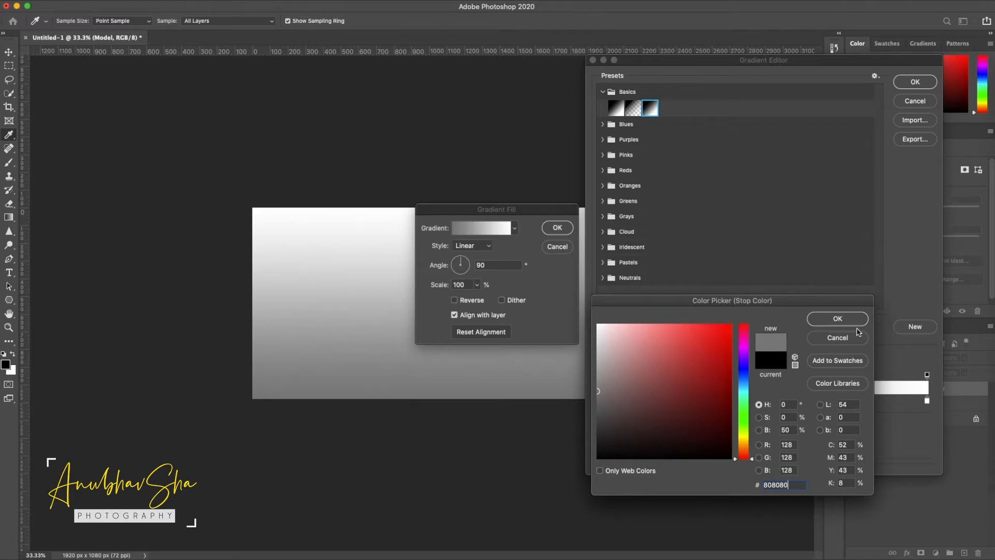
pyautogui.click(836, 321)
pyautogui.click(915, 82)
# Make the gradient fill radial and reversed, with a 45° angle and 199% scale, and apply it.
pyautogui.click(472, 245)
pyautogui.click(465, 253)
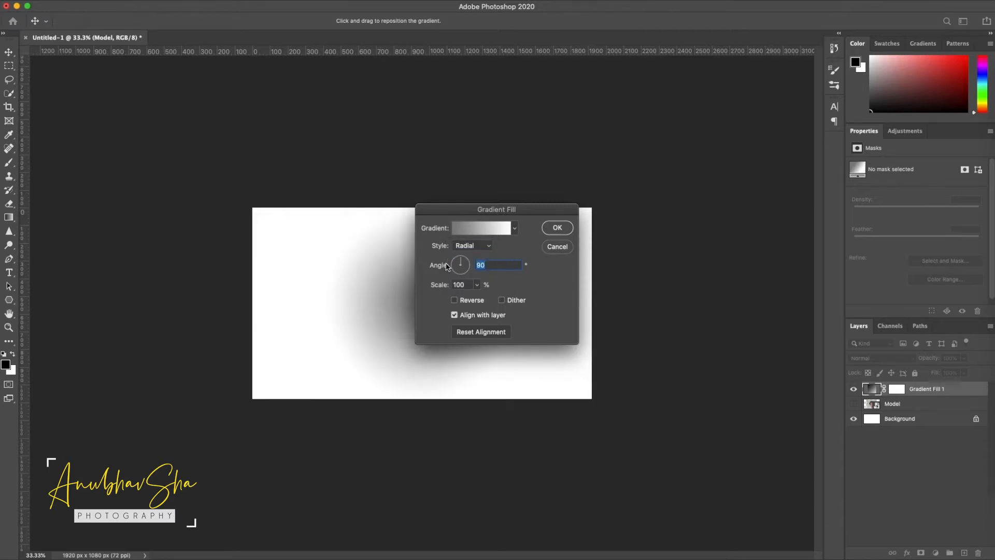
pyautogui.write('45')
pyautogui.click(454, 301)
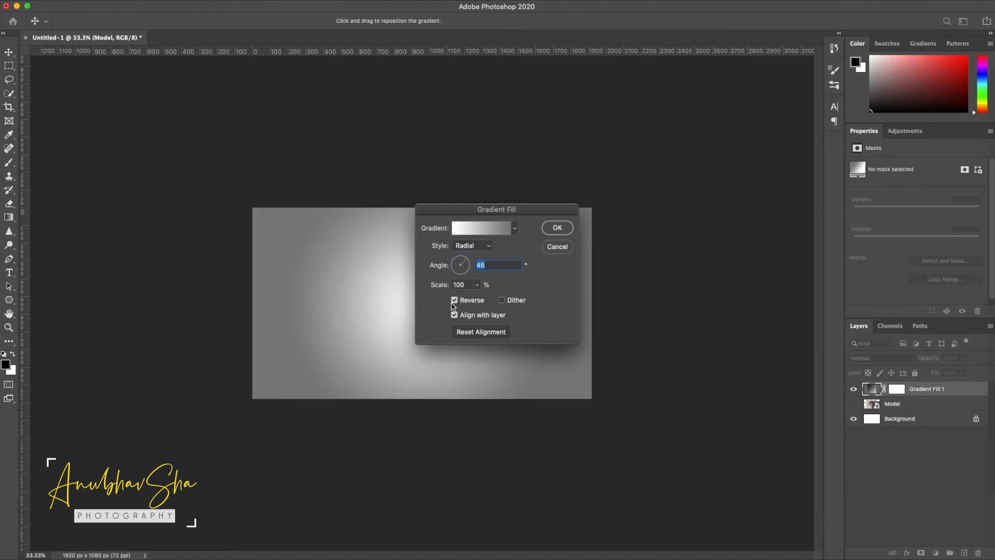
pyautogui.click(478, 285)
pyautogui.moveTo(481, 302); pyautogui.dragTo(482, 301)
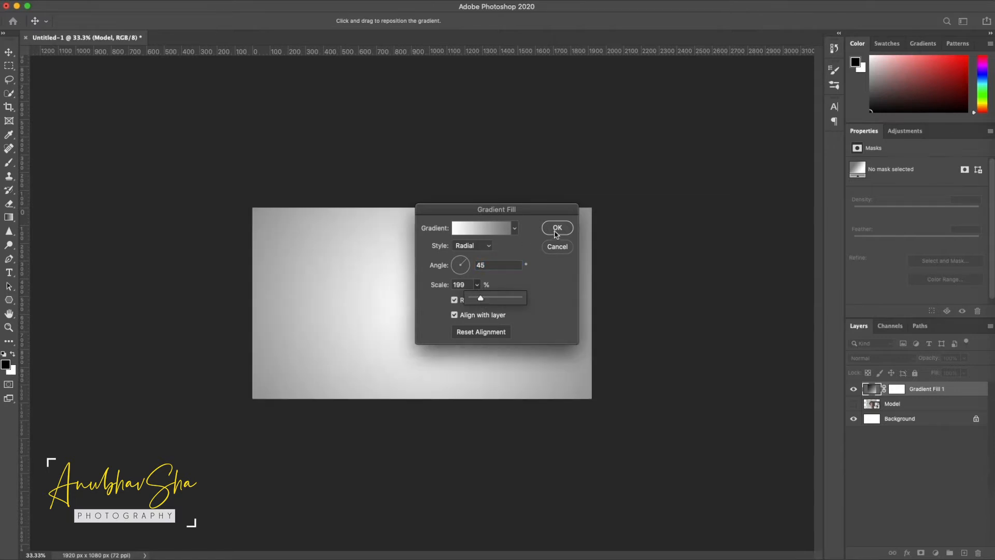
pyautogui.click(555, 228)
pyautogui.press('super+equal')
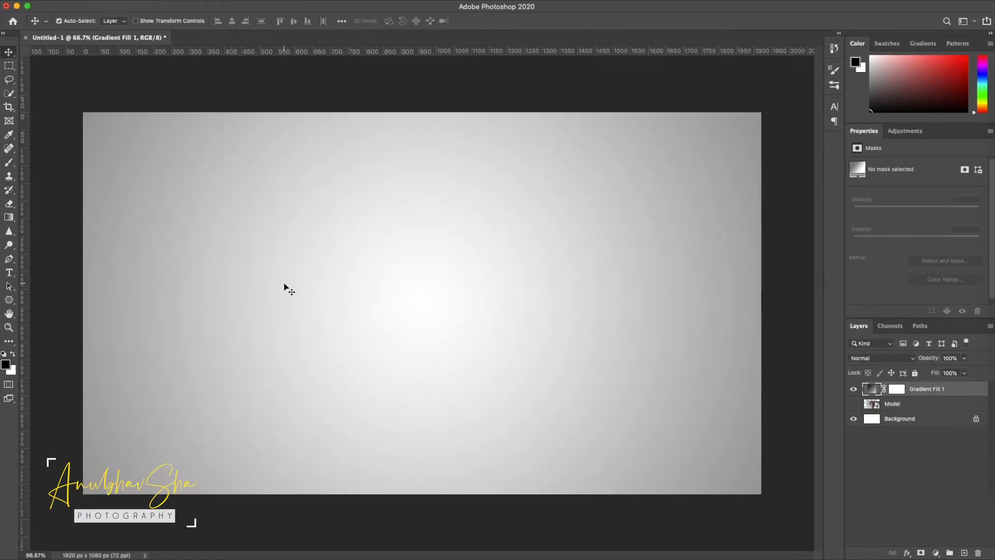
# Hide the Gradient Fill 1 layer, show the Model layer, and delete the Background layer.
pyautogui.click(854, 389)
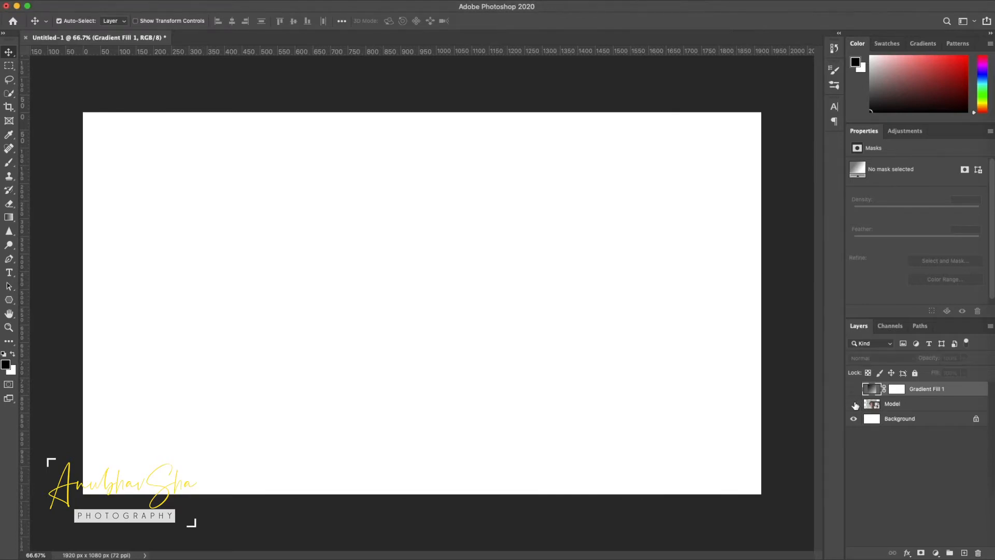
pyautogui.click(854, 404)
pyautogui.click(933, 422)
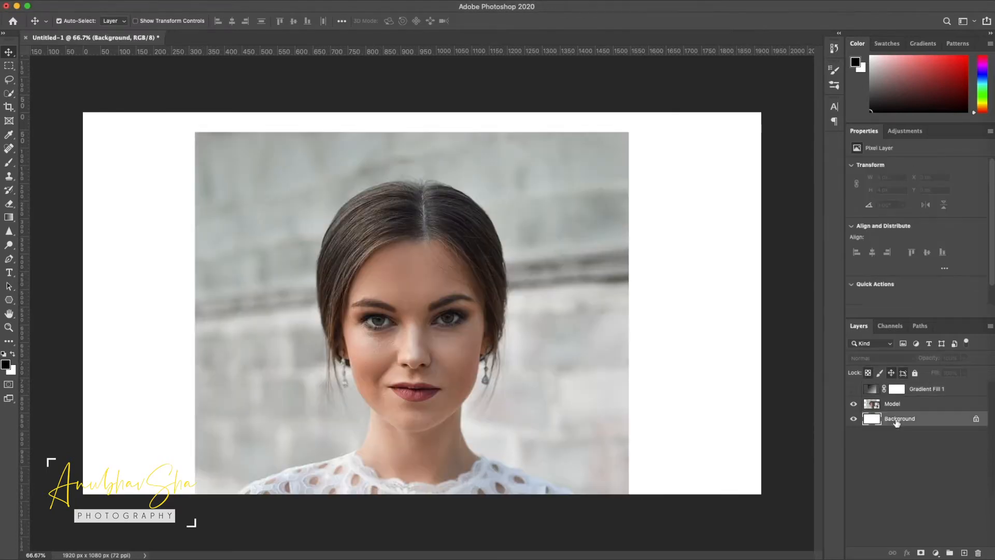
pyautogui.rightClick(927, 423)
pyautogui.click(859, 448)
pyautogui.click(573, 185)
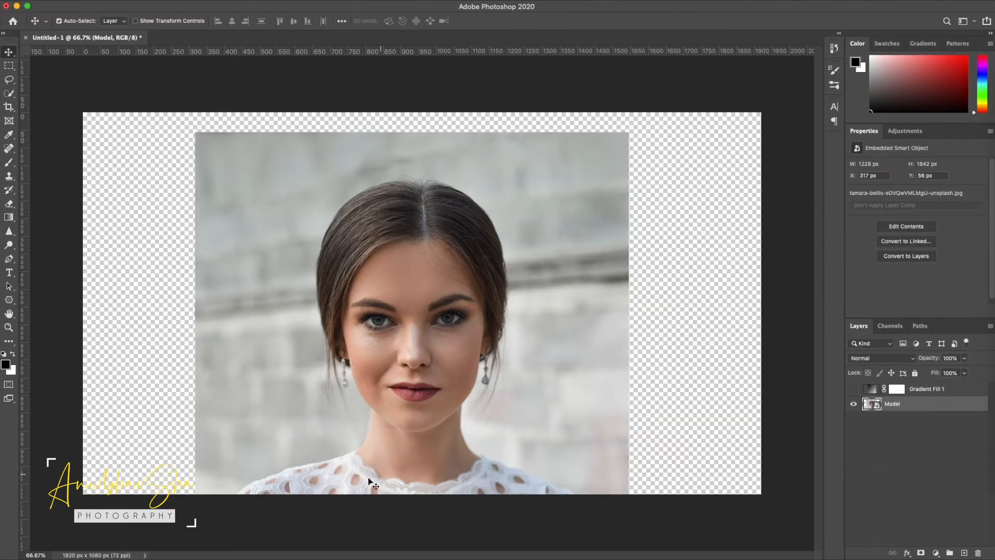
# Select the woman on the Model layer with a rectangular Object Selection around her head and shoulders.
pyautogui.click(8, 93)
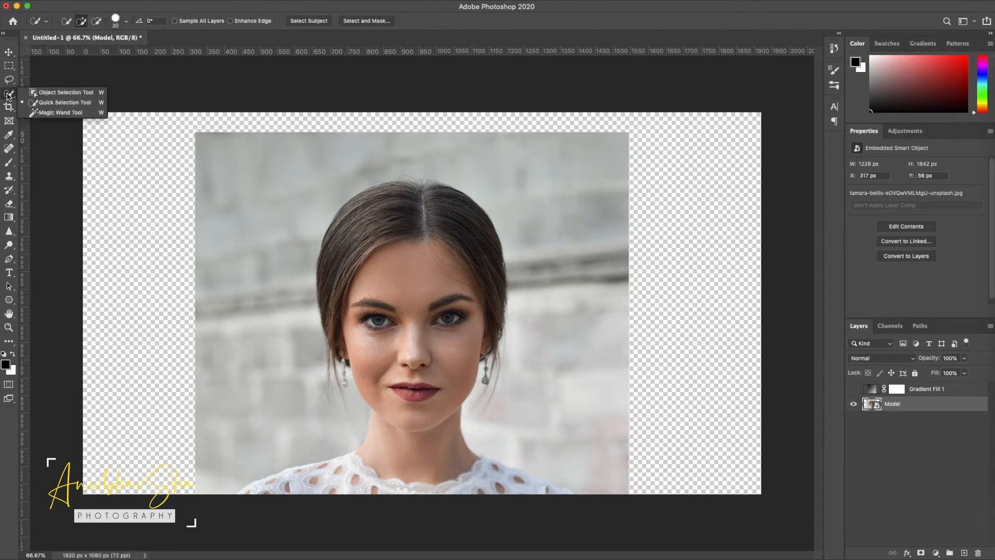
pyautogui.click(47, 96)
pyautogui.moveTo(315, 190); pyautogui.dragTo(545, 517)
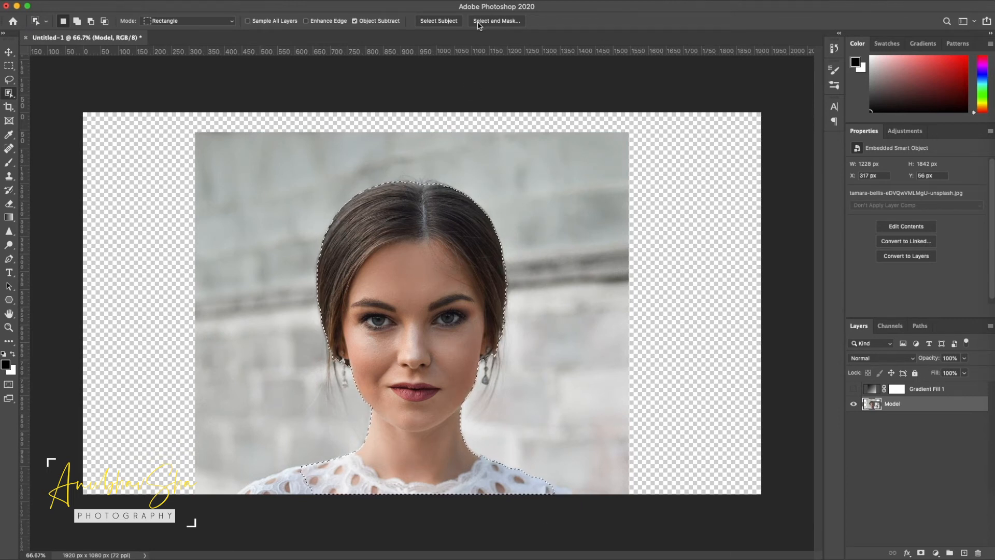
# Refine the selection in Select and Mask with Smart Radius and Decontaminate Colors, outputting to a New Layer with Layer Mask.
pyautogui.click(480, 22)
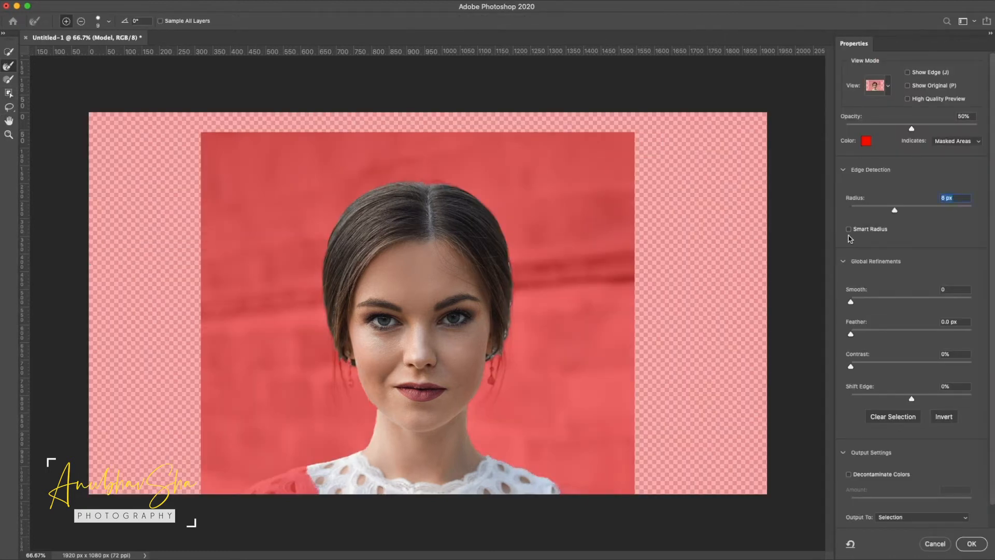
pyautogui.click(848, 475)
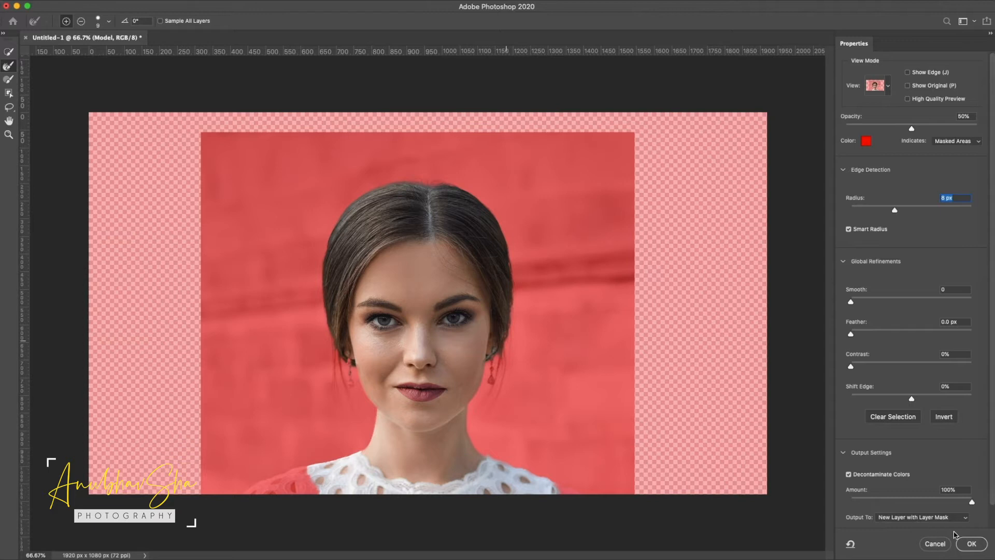
pyautogui.click(971, 544)
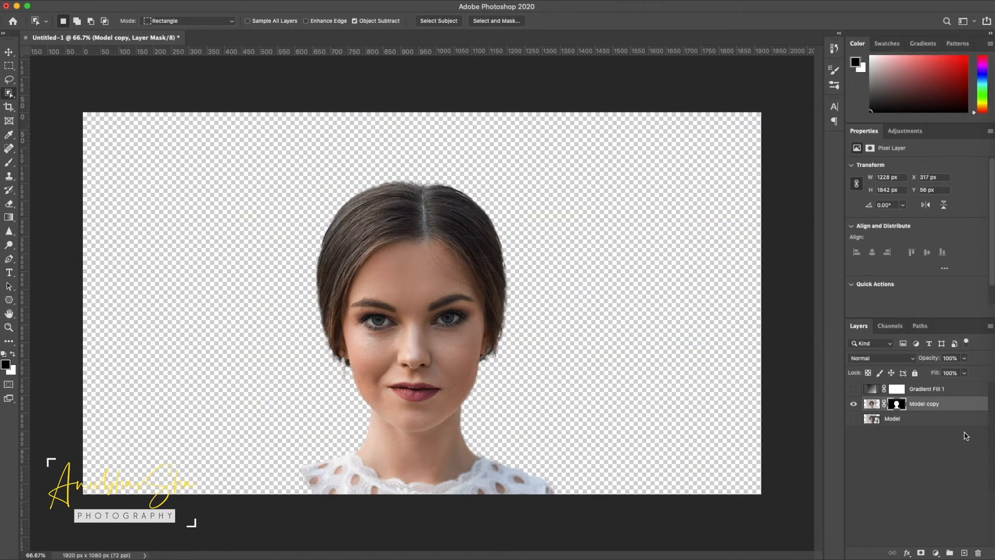
# Convert the Model copy layer to a smart object and place the shown Gradient Fill 1 layer directly beneath it.
pyautogui.rightClick(973, 409)
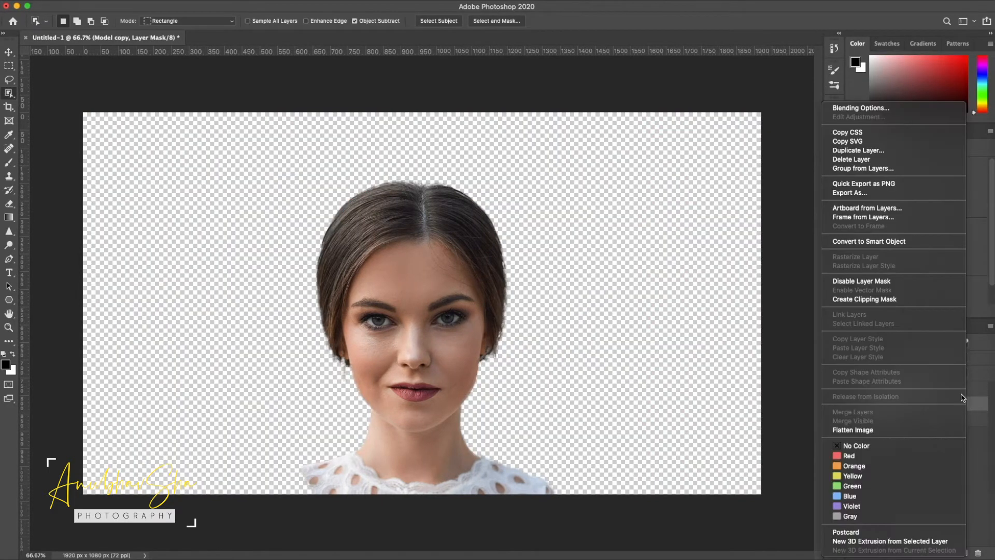
pyautogui.click(861, 242)
pyautogui.click(853, 389)
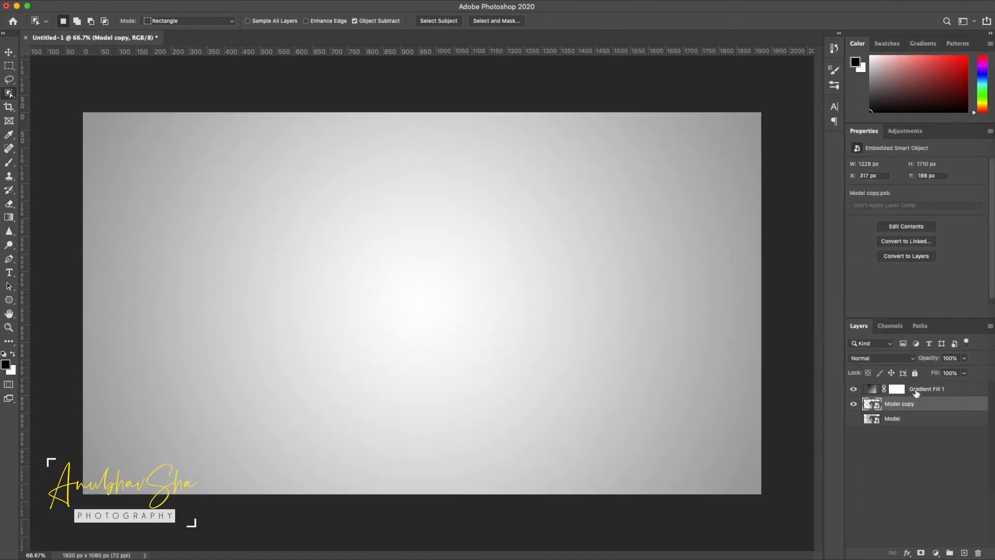
pyautogui.moveTo(956, 391); pyautogui.dragTo(954, 417)
# Enlarge the Model copy layer with Free Transform to about 1375 × 1914 px.
pyautogui.click(921, 391)
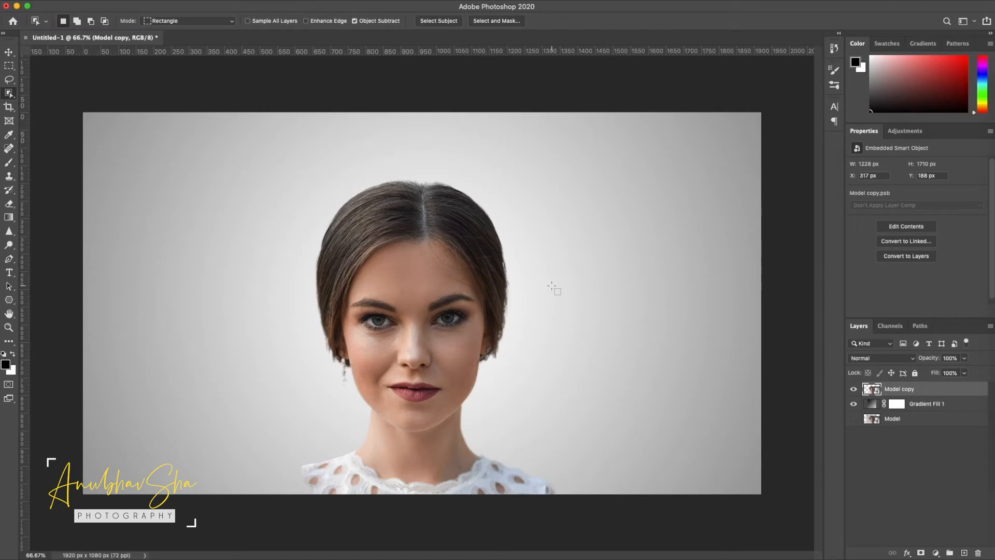
pyautogui.hotkey('ctrl', 't')
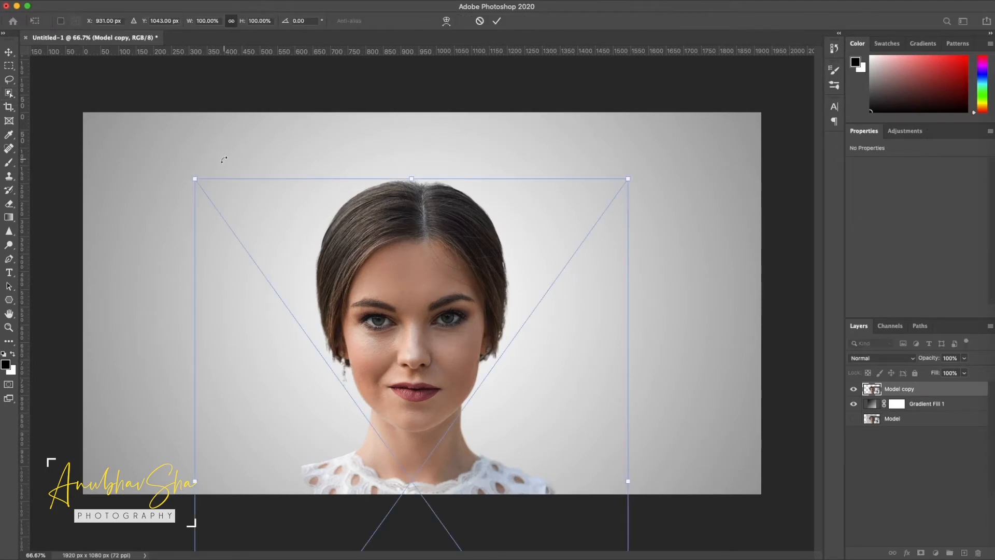
pyautogui.moveTo(194, 179); pyautogui.dragTo(164, 156)
pyautogui.press('Return')
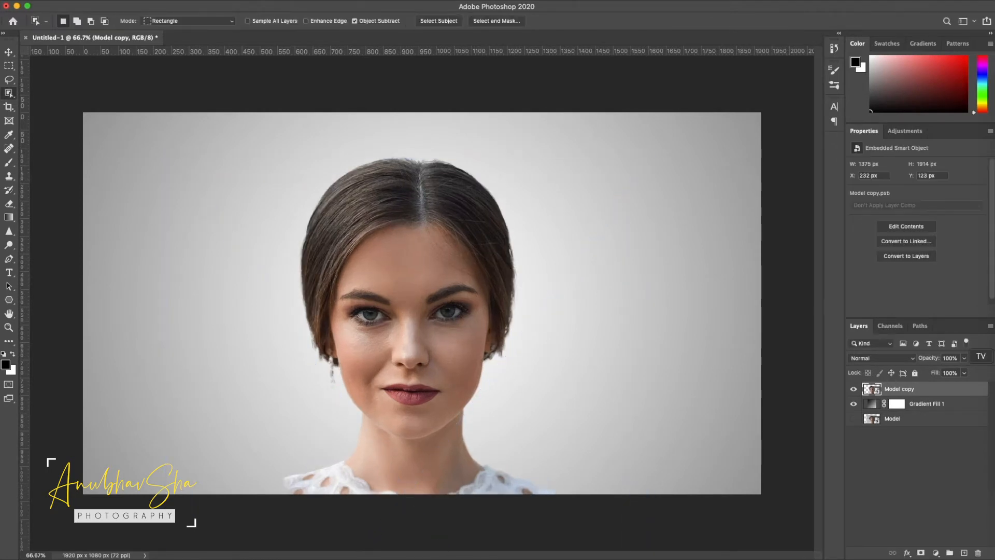
# Add a Black & White adjustment layer above Model copy using the Infrared preset.
pyautogui.click(936, 552)
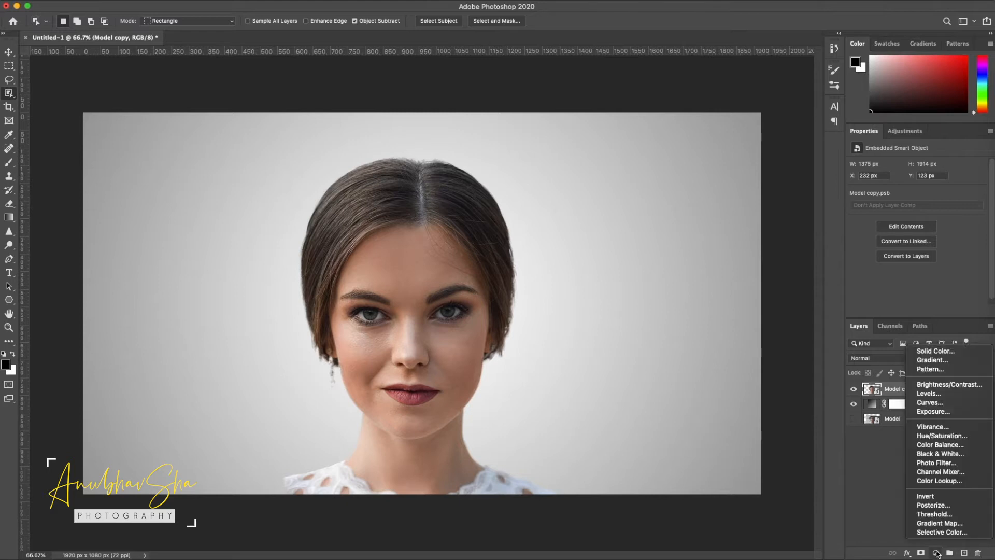
pyautogui.click(928, 455)
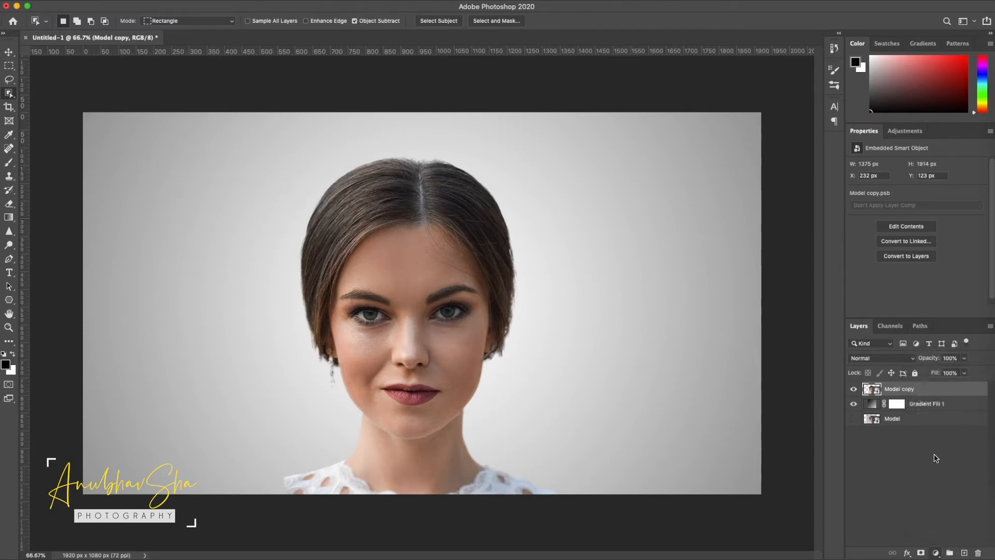
pyautogui.click(882, 168)
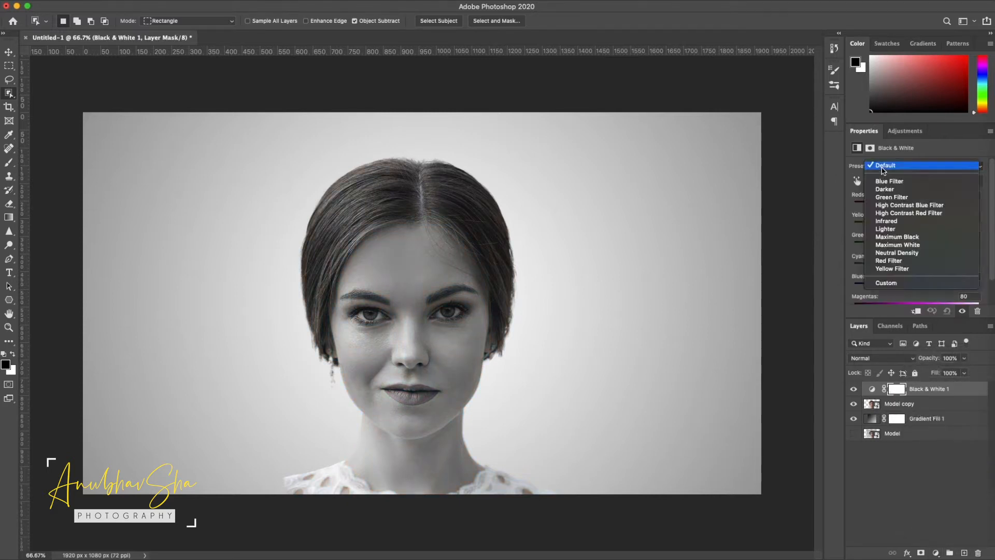
pyautogui.click(886, 221)
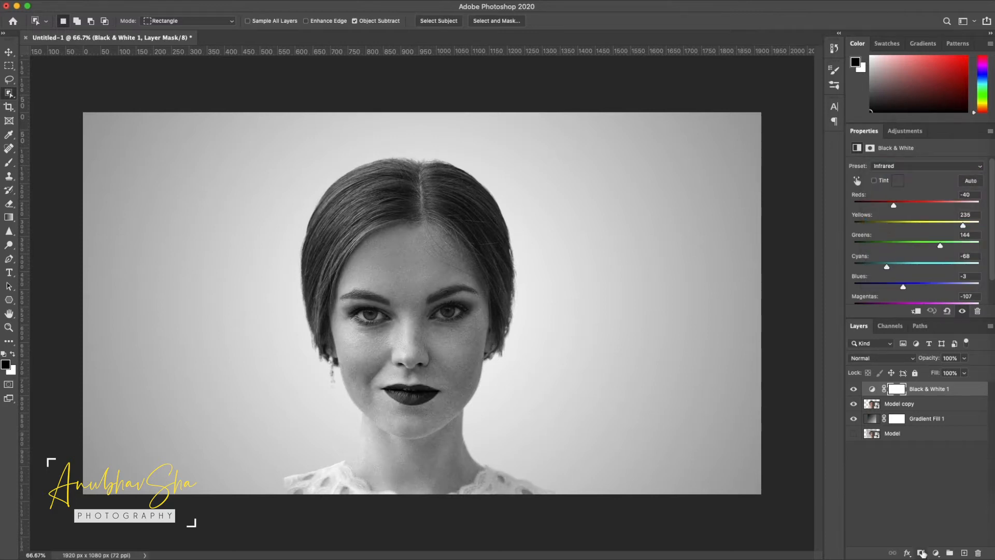
# Add a Curves adjustment layer and shape a gentle S-curve with darker shadows and brighter highlights.
pyautogui.click(935, 553)
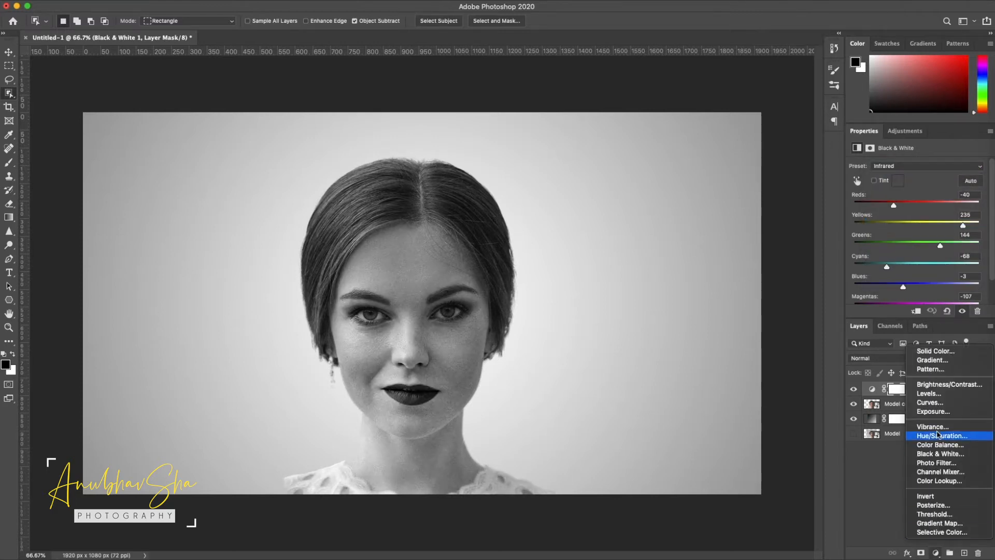
pyautogui.click(938, 403)
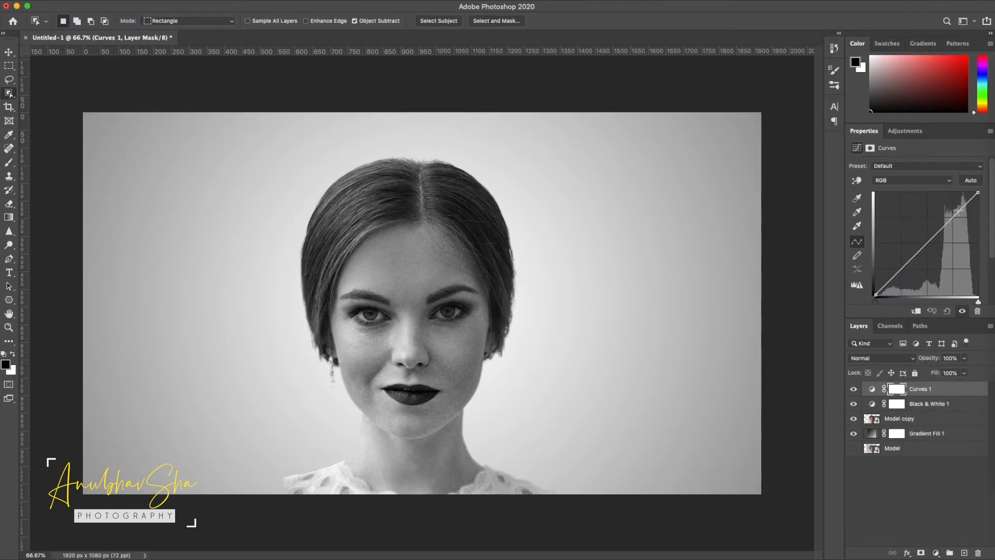
pyautogui.click(915, 261)
pyautogui.moveTo(962, 208); pyautogui.dragTo(961, 202)
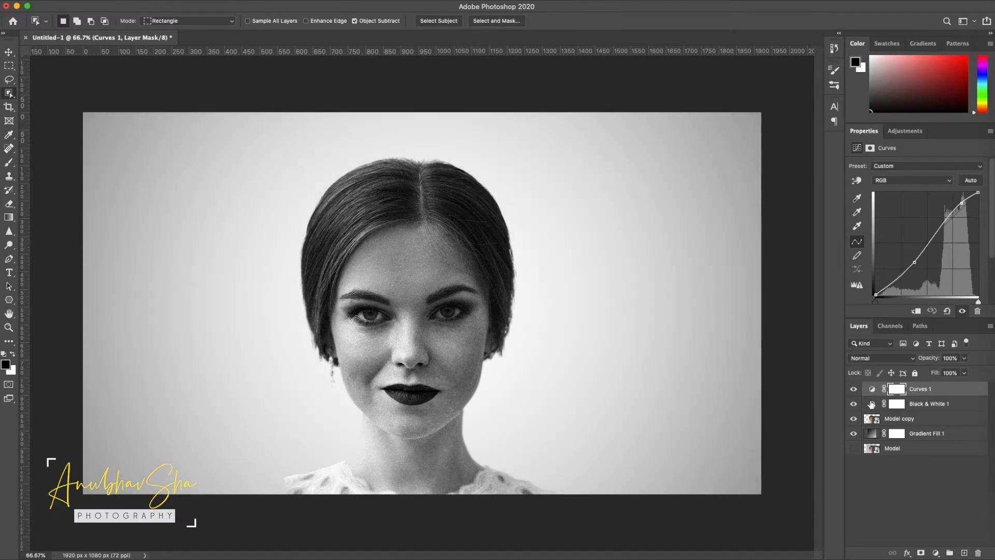
# Try the Lighter preset on the Black & White 1 adjustment and return it to Infrared.
pyautogui.click(872, 408)
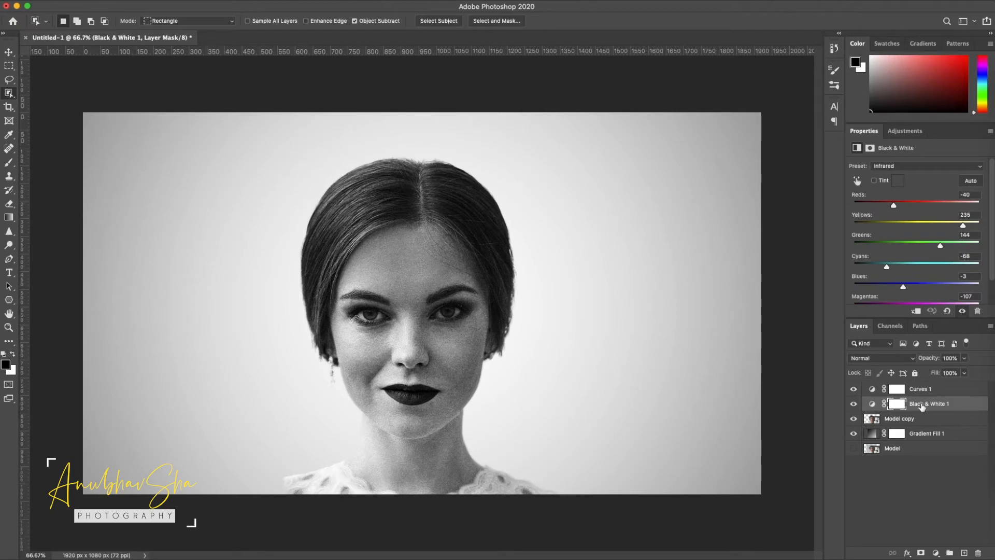
pyautogui.click(884, 166)
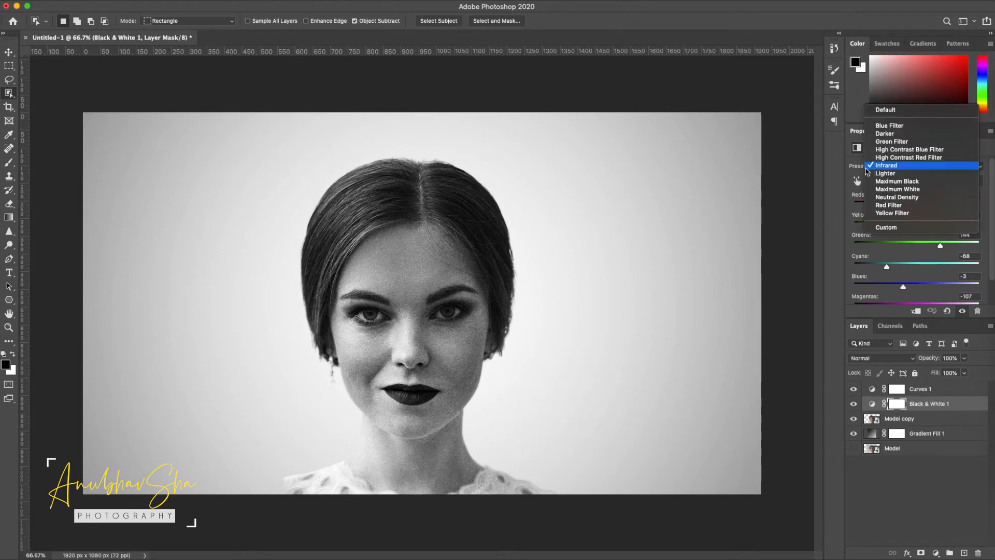
pyautogui.click(884, 173)
pyautogui.click(892, 166)
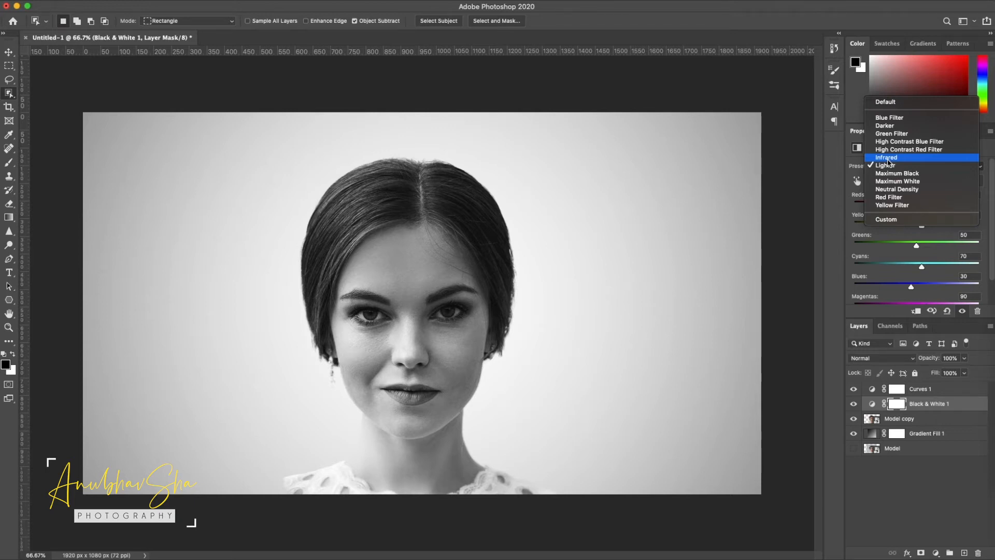
pyautogui.click(887, 158)
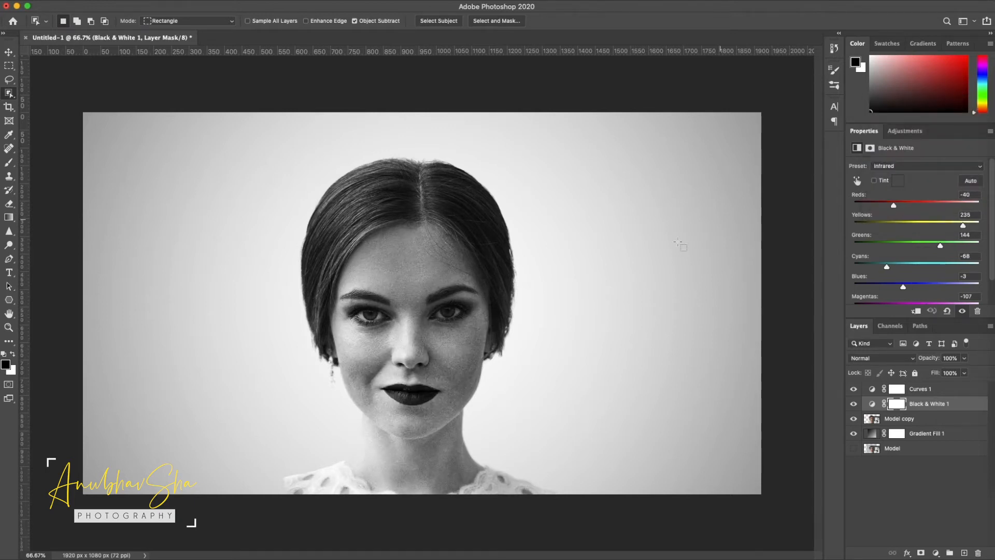
pyautogui.click(915, 169)
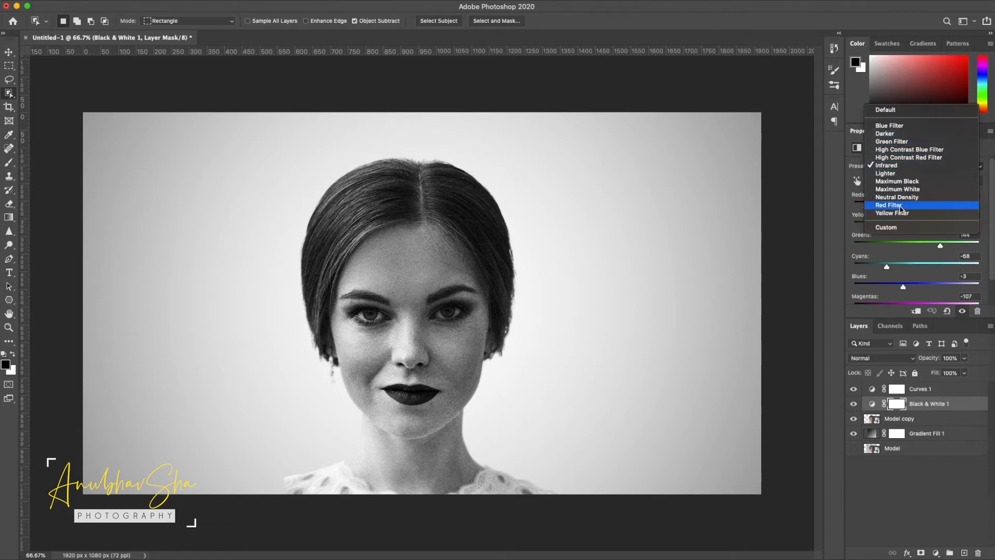
pyautogui.click(895, 431)
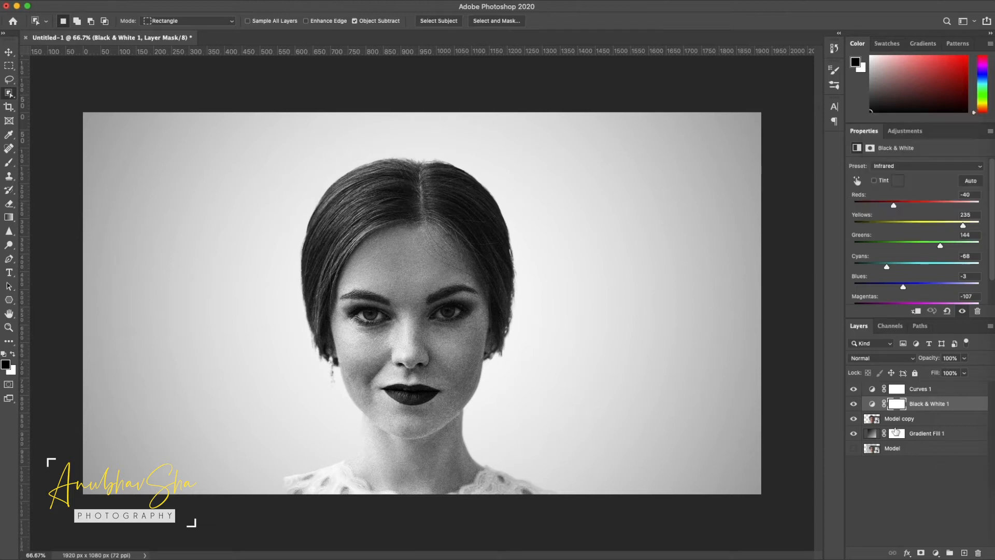
# Add a layer mask to Model copy, invert it to black and lower the mask density to 60%.
pyautogui.click(894, 416)
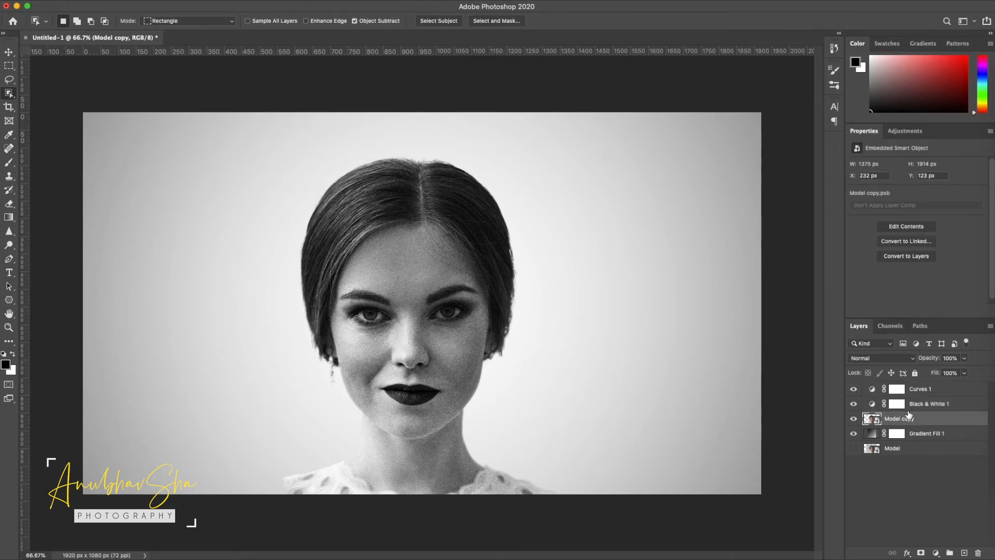
pyautogui.click(921, 552)
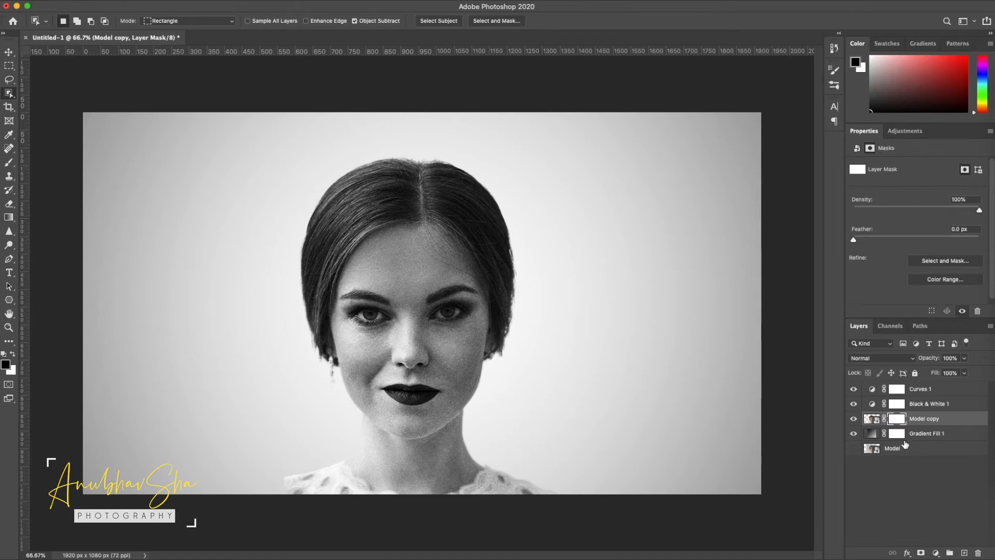
pyautogui.press('super+i')
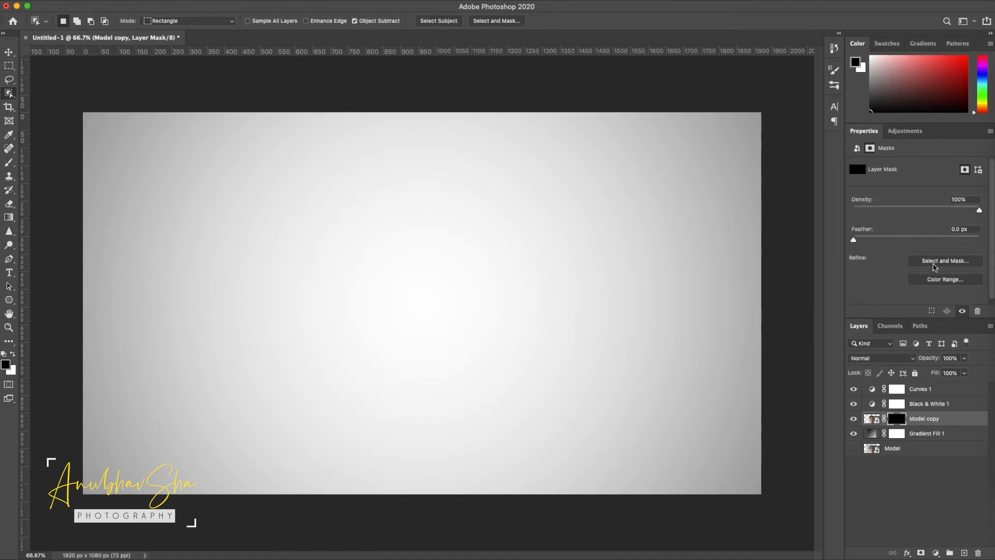
pyautogui.moveTo(979, 210); pyautogui.dragTo(944, 212)
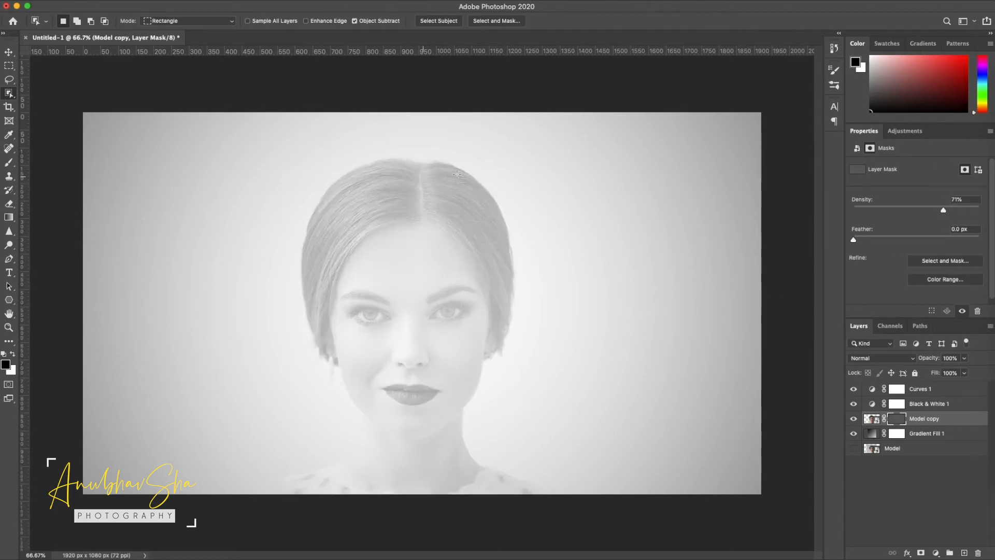
pyautogui.moveTo(944, 212); pyautogui.dragTo(928, 212)
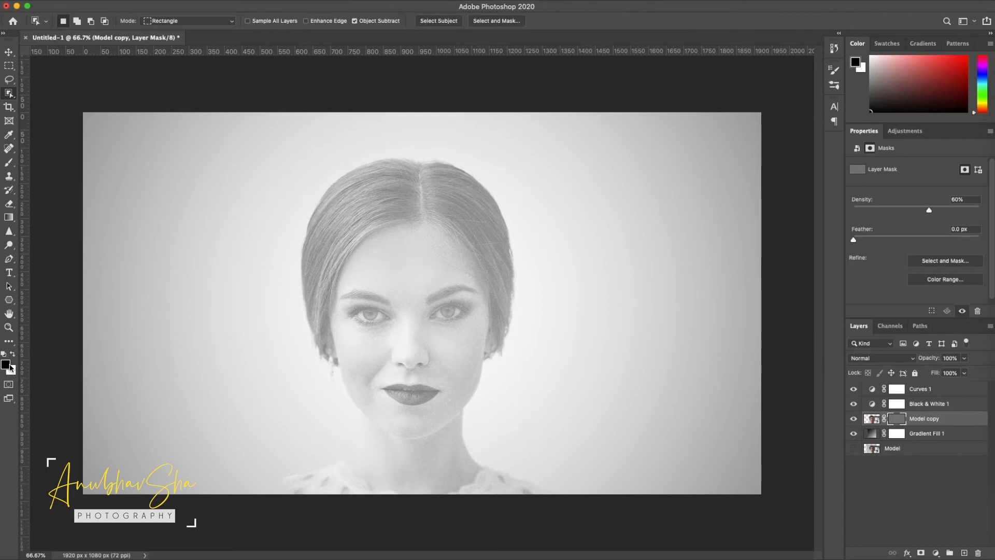
# Set white as the foreground colour and enlarge the smoke brush to 300 px, with the brush settings open.
pyautogui.press('x')
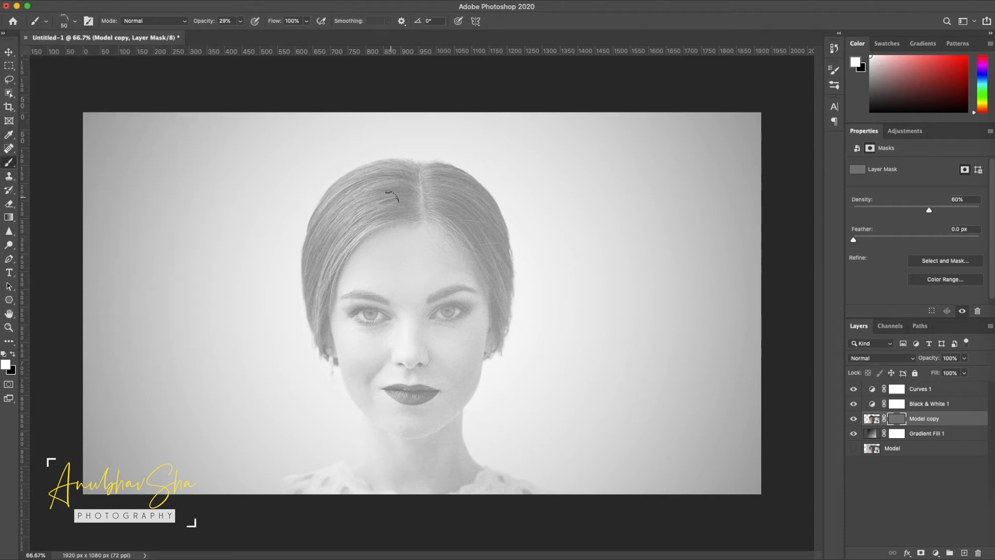
pyautogui.press(']')
pyautogui.press(']')
pyautogui.press(']')
pyautogui.press(']')
pyautogui.press(']')
pyautogui.press(']')
pyautogui.press(']')
pyautogui.press(']')
pyautogui.press(']')
pyautogui.press(']')
pyautogui.press(']')
pyautogui.click(319, 1)
pyautogui.click(354, 90)
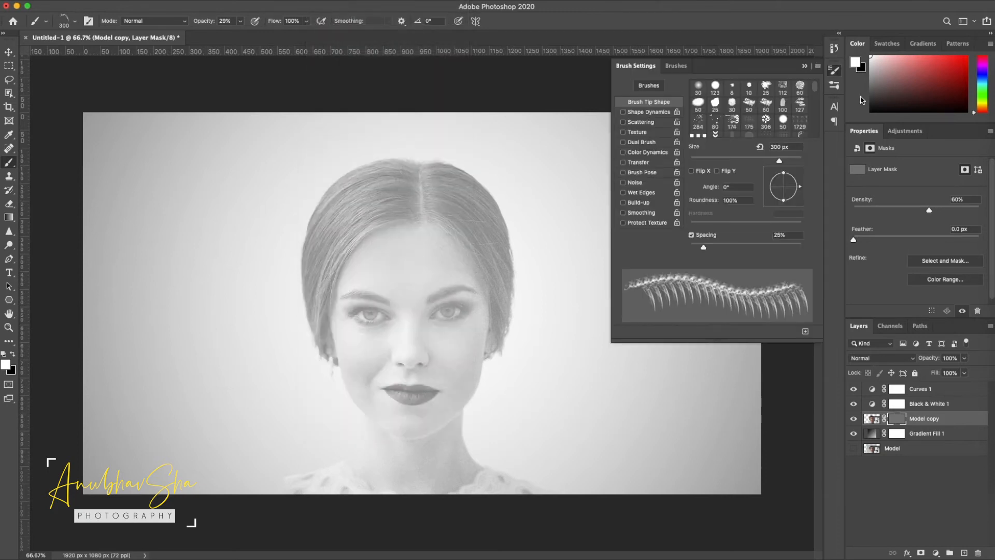
# Rotate the smoke brush tip to 151°, enlarge it to 400 px and set the brush opacity to 100%.
pyautogui.click(791, 183)
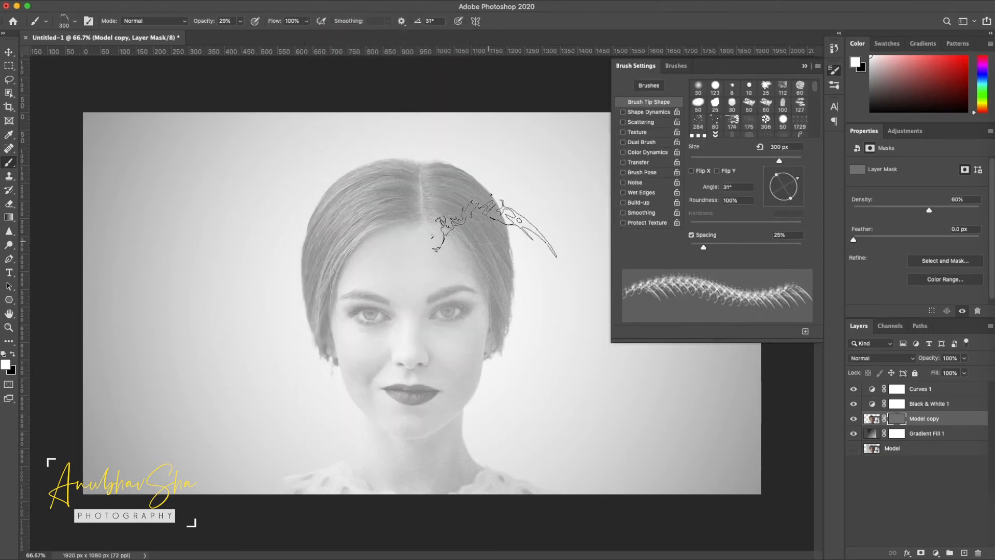
pyautogui.click(789, 180)
pyautogui.click(774, 177)
pyautogui.click(773, 180)
pyautogui.press(']')
pyautogui.scroll(-1, 399, 342)
pyautogui.click(241, 22)
pyautogui.moveTo(240, 35); pyautogui.dragTo(280, 36)
pyautogui.click(327, 12)
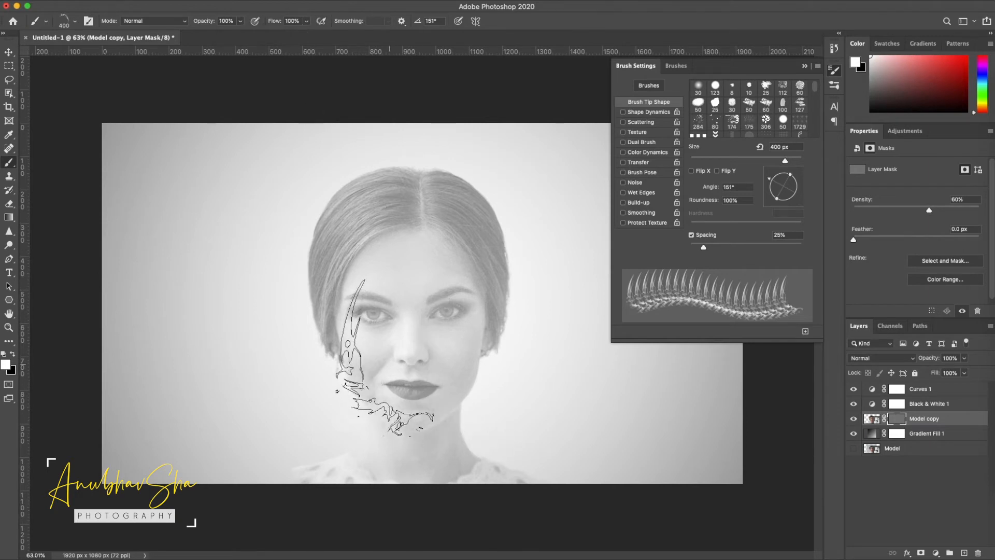
# Stamp white smoke on the Model copy mask over the cheek, chin, forehead and eye, rotating the tip between stamps to -47°.
pyautogui.click(384, 359)
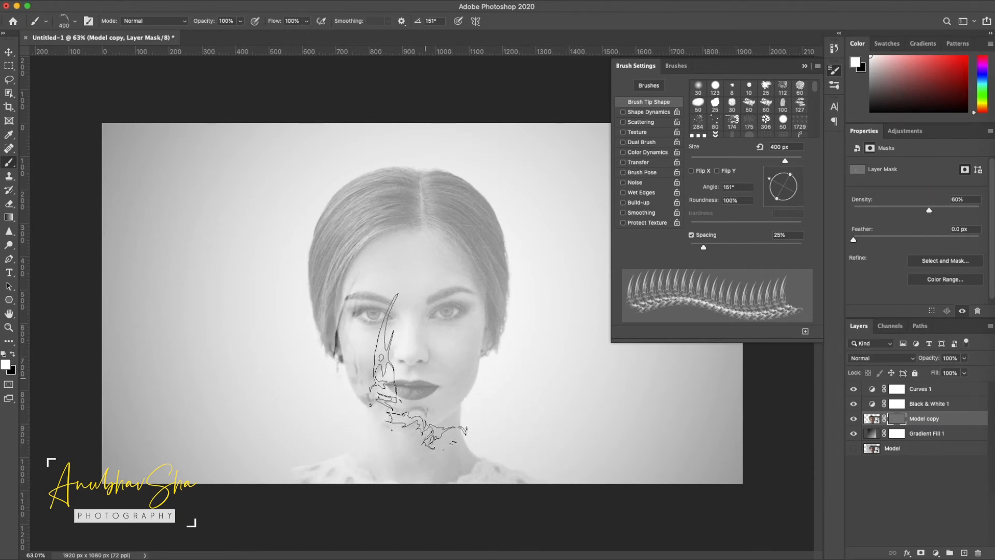
pyautogui.click(410, 377)
pyautogui.moveTo(769, 179); pyautogui.dragTo(784, 171)
pyautogui.click(373, 282)
pyautogui.moveTo(784, 172); pyautogui.dragTo(794, 199)
pyautogui.click(450, 348)
# Enlarge the smoke brush to 800 px and stamp it on the mask across the hair and the right side of the face.
pyautogui.press(']')
pyautogui.press(']')
pyautogui.press(']')
pyautogui.press(']')
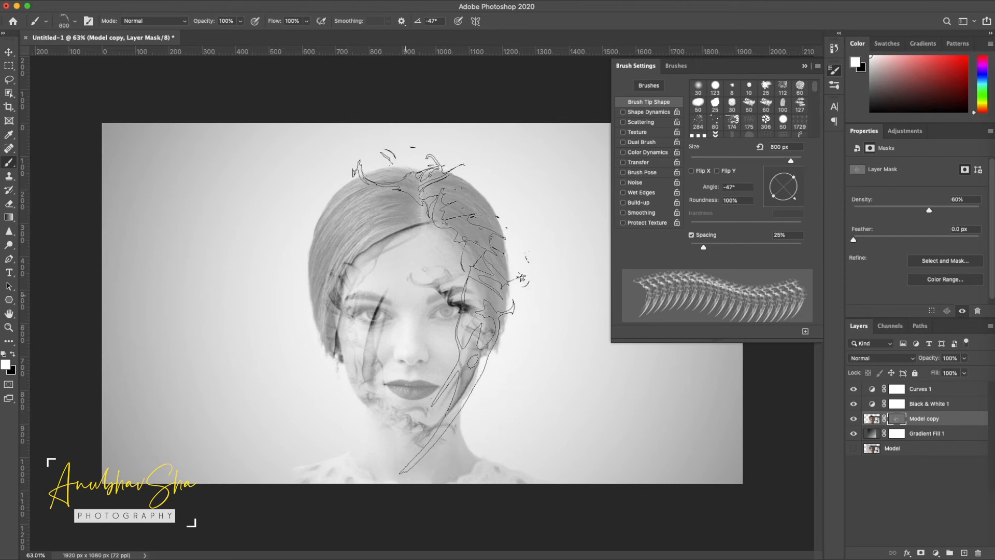
pyautogui.click(440, 315)
# Choose another Real Smoke brush at 400 px and stamp it on the mask over the hair, nose area and lips.
pyautogui.click(774, 185)
pyautogui.click(672, 68)
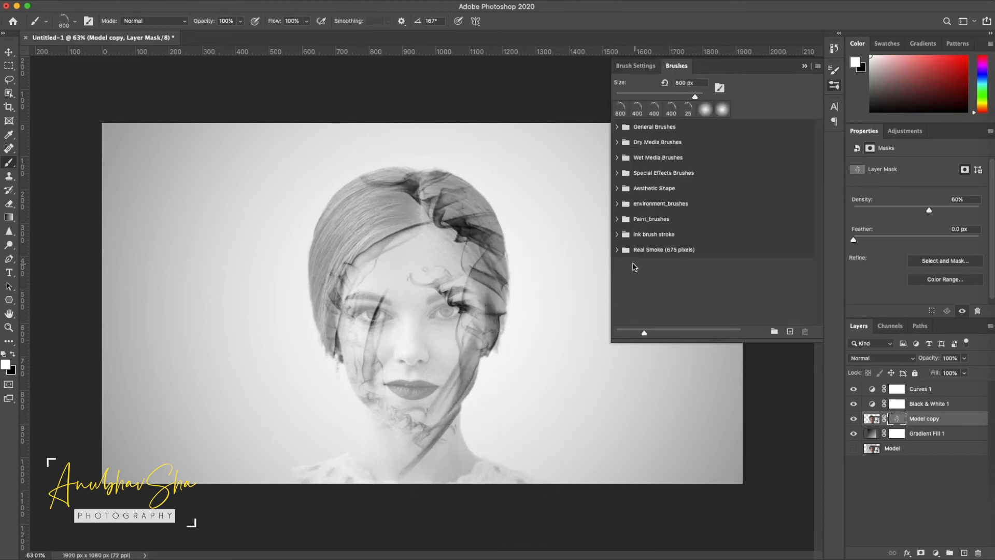
pyautogui.click(616, 250)
pyautogui.scroll(-5, 676, 265)
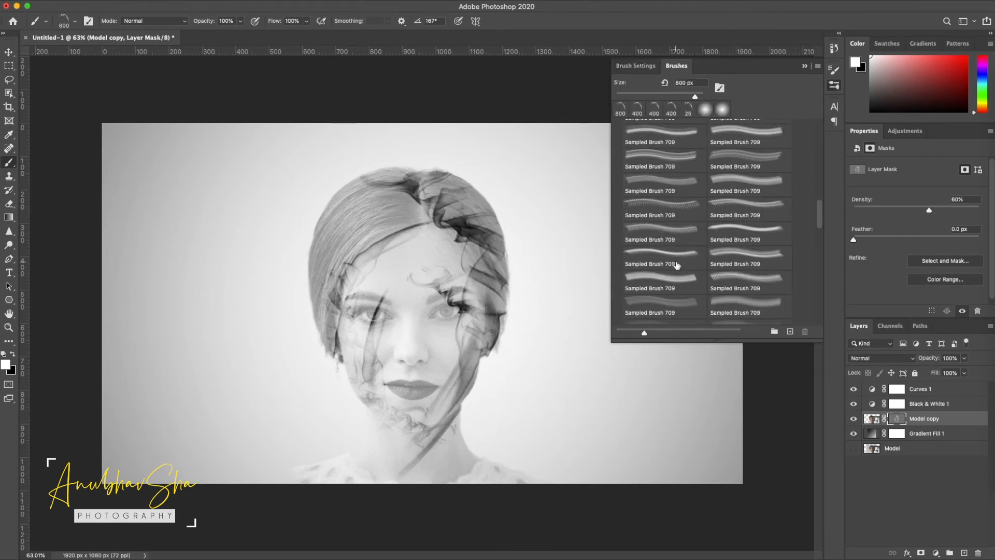
pyautogui.click(675, 160)
pyautogui.click(635, 67)
pyautogui.doubleClick(777, 146)
pyautogui.write('400')
pyautogui.click(343, 226)
pyautogui.click(405, 294)
pyautogui.click(402, 394)
# Rotate the smoke brush to 155°, enlarge it and stamp the mask over the forehead and the middle of the face.
pyautogui.click(769, 179)
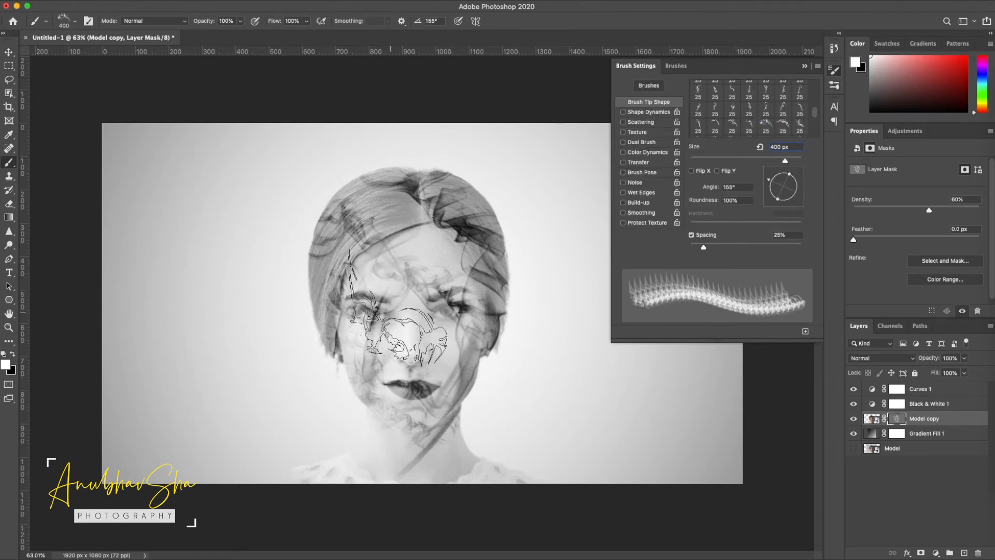
pyautogui.press(']')
pyautogui.press(']')
pyautogui.press(']')
pyautogui.press(']')
pyautogui.click(441, 276)
pyautogui.click(389, 329)
# Raise the density of the Model copy layer mask to 100%.
pyautogui.click(675, 66)
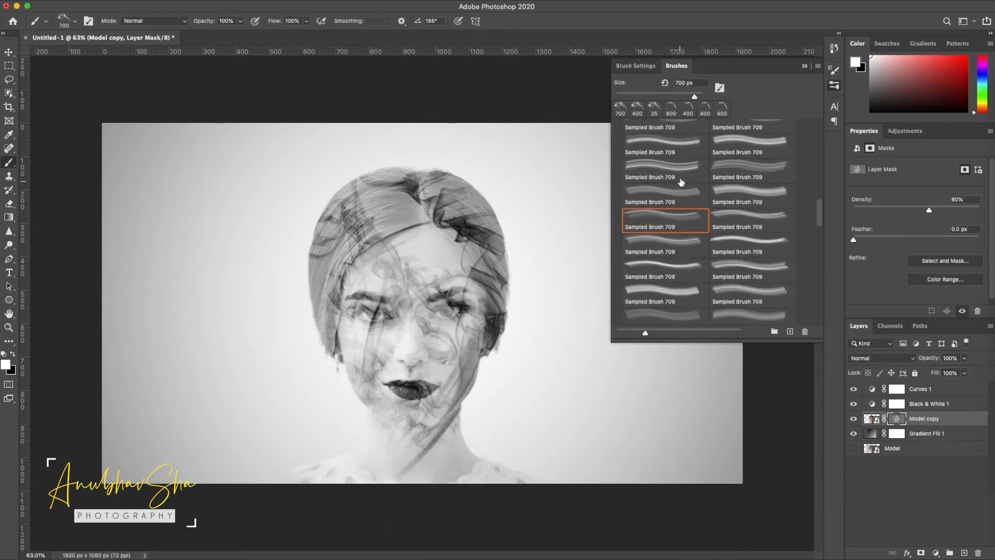
pyautogui.click(635, 65)
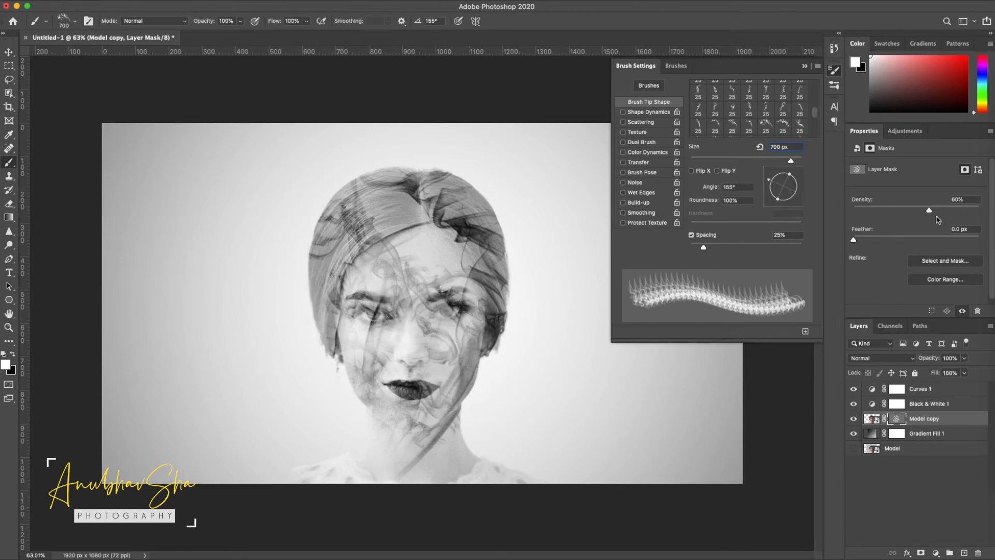
pyautogui.moveTo(929, 210); pyautogui.dragTo(982, 212)
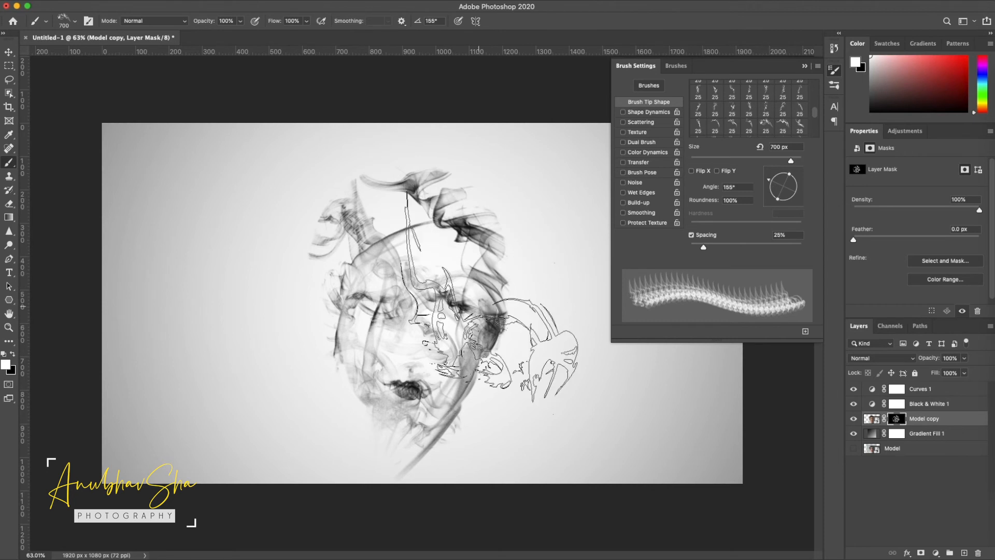
# Choose another smoke brush at 500 px, rotate its tip and stamp the mask over the mouth, left eye and left hair.
pyautogui.click(67, 21)
pyautogui.click(167, 197)
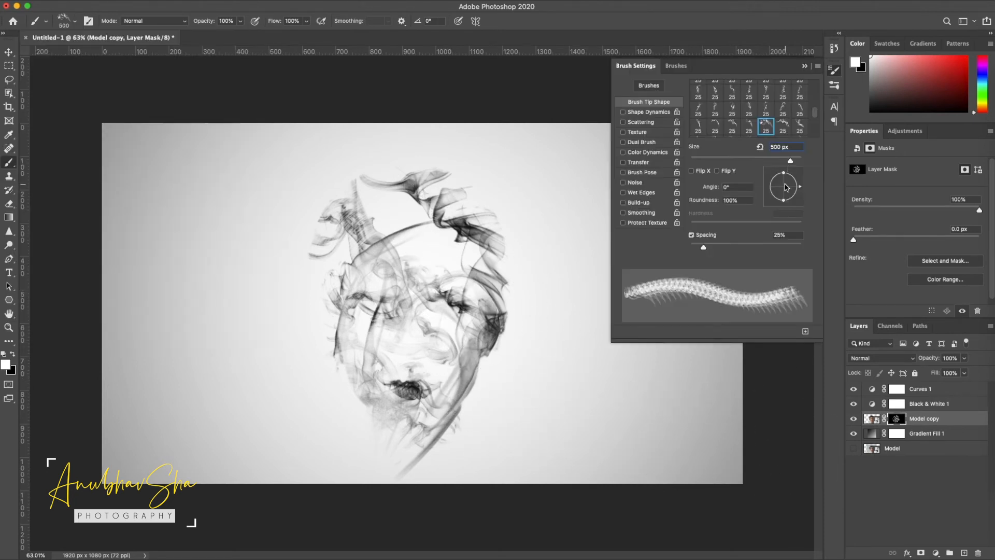
pyautogui.moveTo(785, 181); pyautogui.dragTo(781, 178)
pyautogui.click(413, 392)
pyautogui.click(343, 292)
pyautogui.click(317, 251)
# Rotate the 500 px smoke brush to -100° and stamp the mask over the lower face, nose, right eye and forehead.
pyautogui.click(781, 200)
pyautogui.click(385, 385)
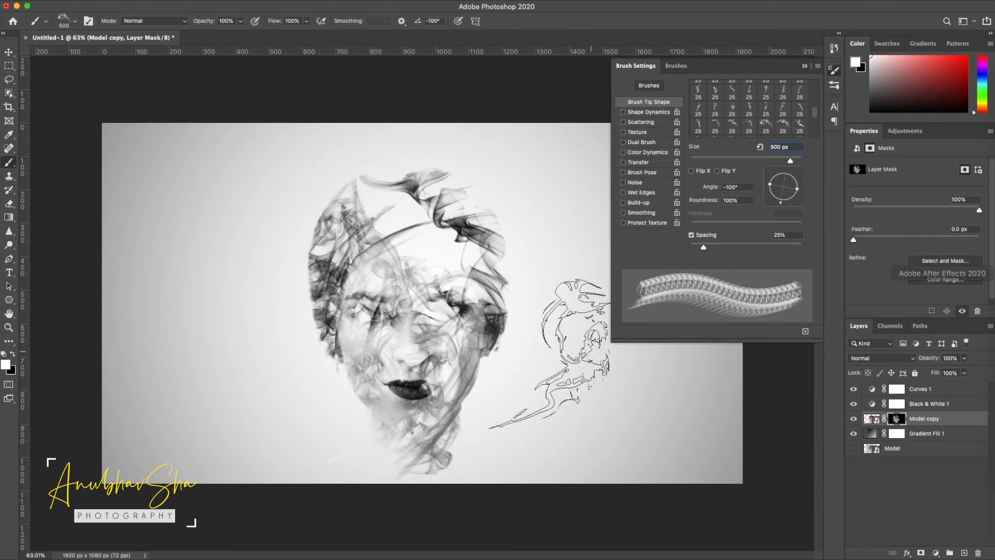
pyautogui.click(412, 309)
pyautogui.click(427, 285)
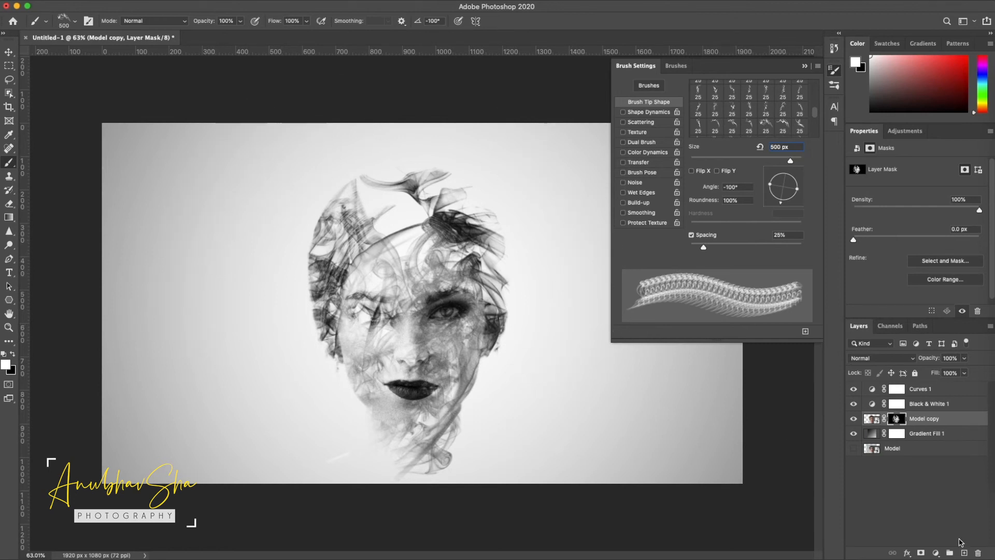
# Add a new empty layer above Model copy, then move Curves 1 directly above Model copy and clip it to that layer.
pyautogui.click(964, 552)
pyautogui.press('d')
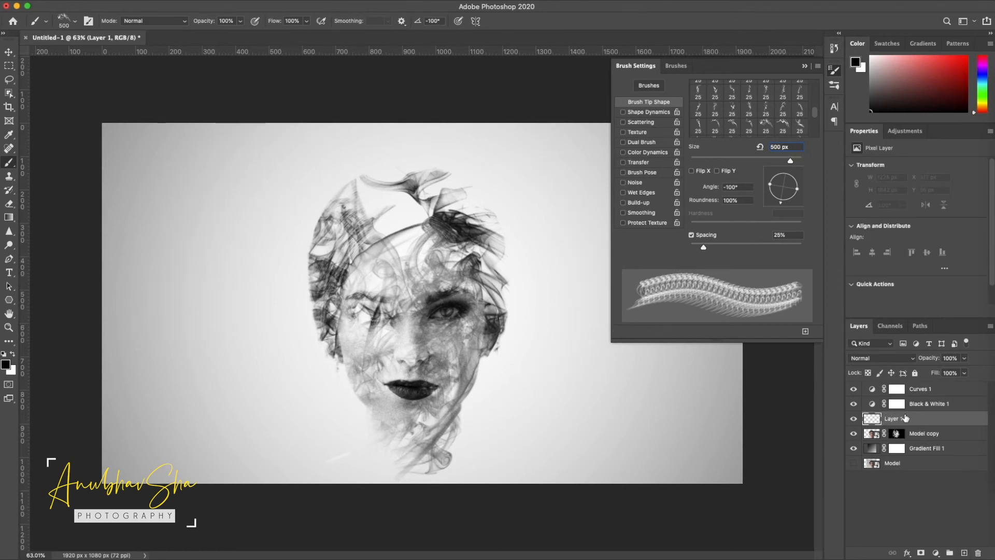
pyautogui.moveTo(938, 389); pyautogui.dragTo(932, 412)
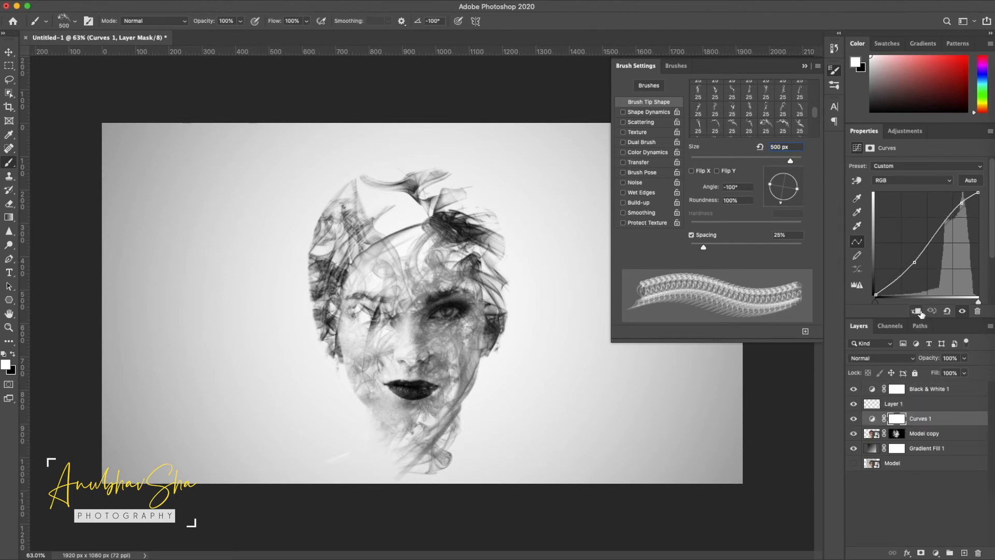
pyautogui.click(916, 311)
# Stamp black smoke on Layer 1 around the left side of the hair with the smoke brush at 1000 px and 41°.
pyautogui.click(907, 405)
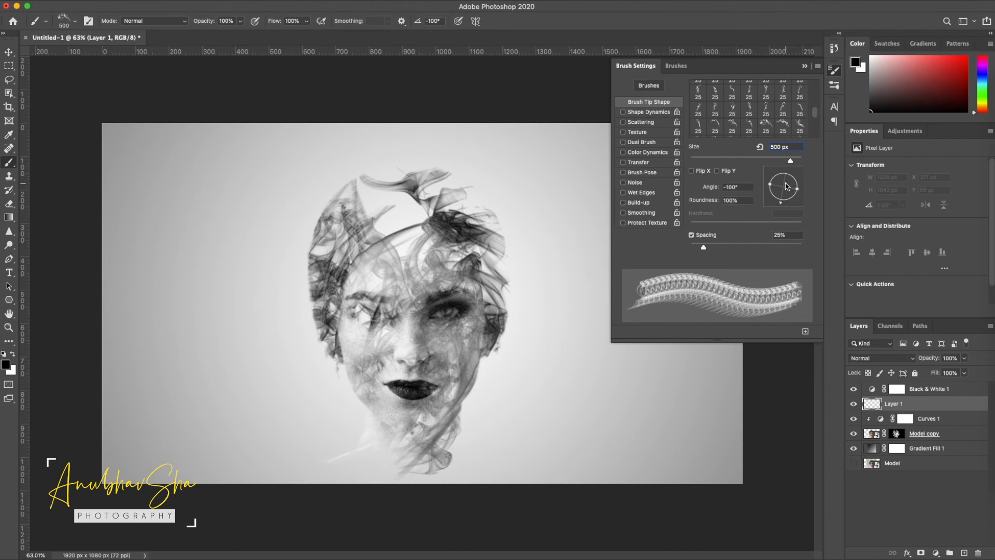
pyautogui.moveTo(786, 186); pyautogui.dragTo(790, 177)
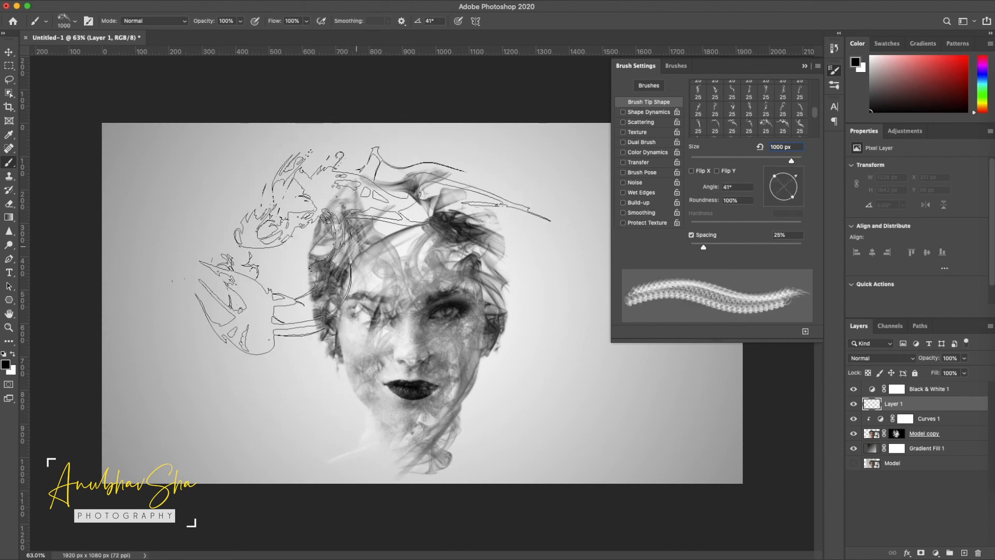
pyautogui.click(369, 252)
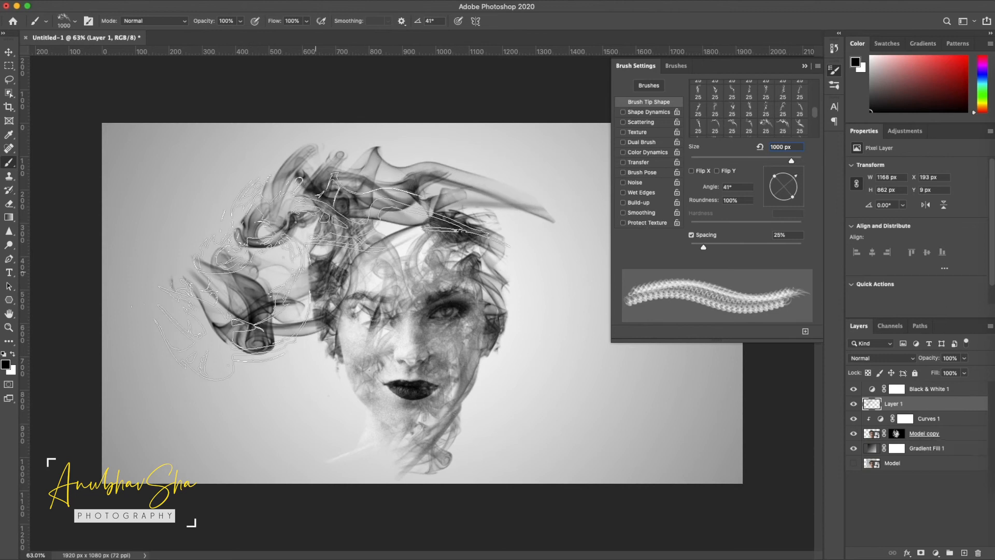
# Switch to white and stamp smaller smoke wisps on Layer 1 over the dark smoke and left hair, varying size and angle.
pyautogui.press('x')
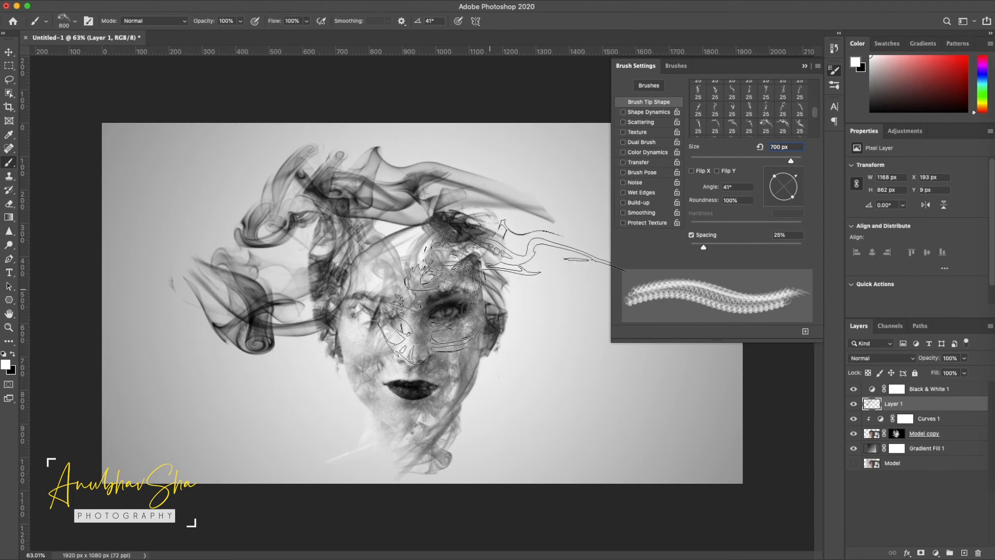
pyautogui.click(259, 321)
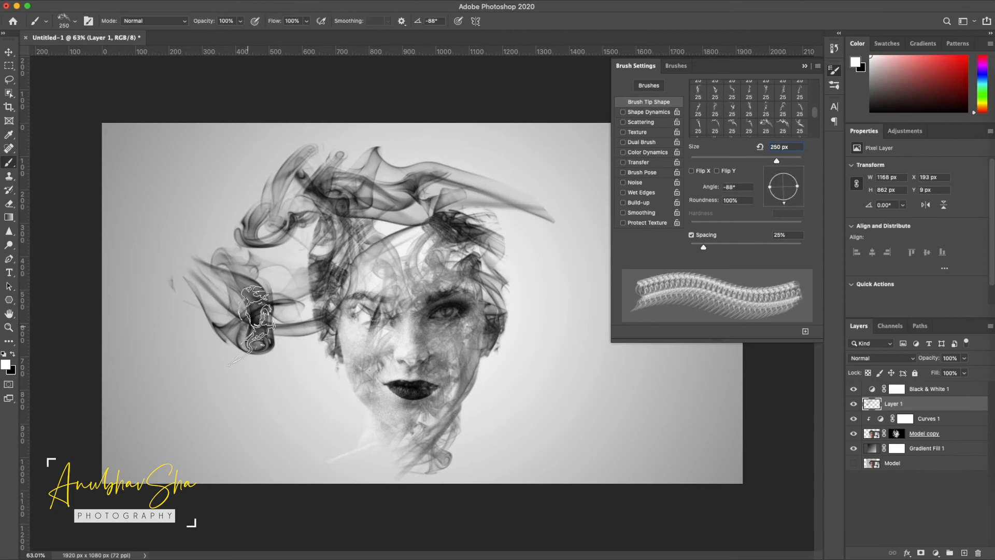
pyautogui.click(250, 337)
pyautogui.click(353, 231)
pyautogui.click(295, 221)
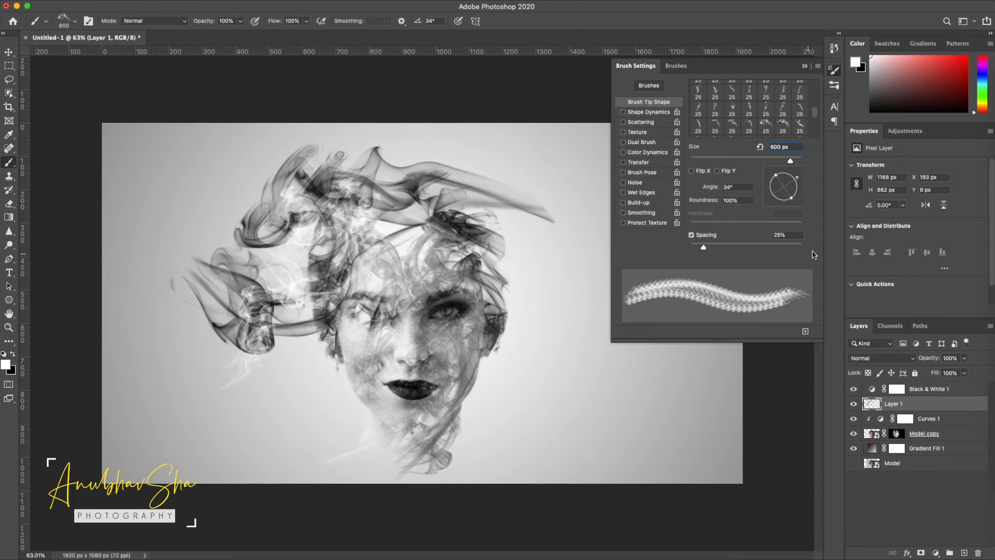
# Rotate the 600 px smoke brush to -175° and stamp white smoke over the forehead, right side and crown of the head.
pyautogui.moveTo(797, 177); pyautogui.dragTo(767, 187)
pyautogui.click(414, 247)
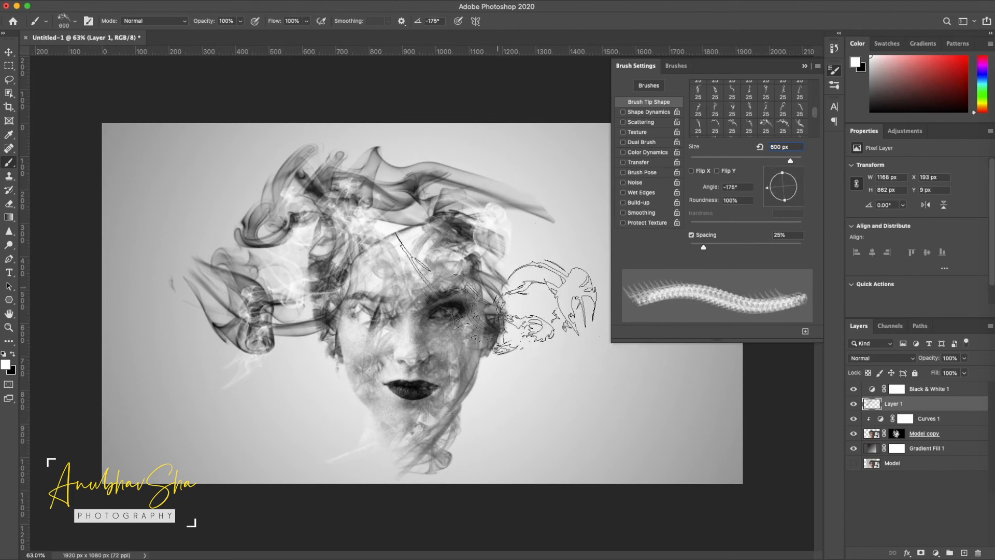
pyautogui.click(467, 288)
pyautogui.click(400, 176)
# Choose a different smoke brush tip, rotate and enlarge it, and stamp black smoke beside the left temple.
pyautogui.click(75, 22)
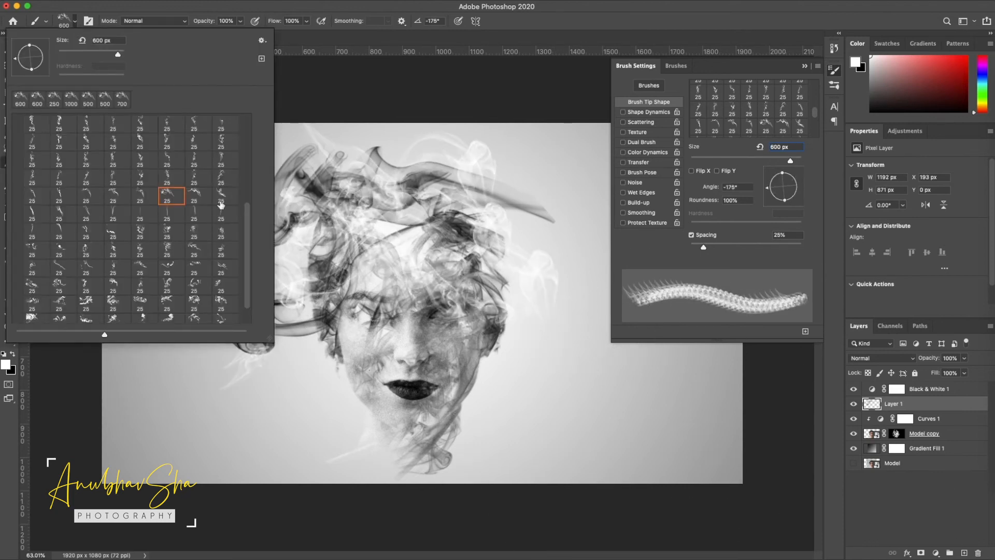
pyautogui.doubleClick(59, 302)
pyautogui.moveTo(800, 187); pyautogui.dragTo(795, 176)
pyautogui.press('x')
pyautogui.press(']')
pyautogui.press(']')
pyautogui.click(306, 274)
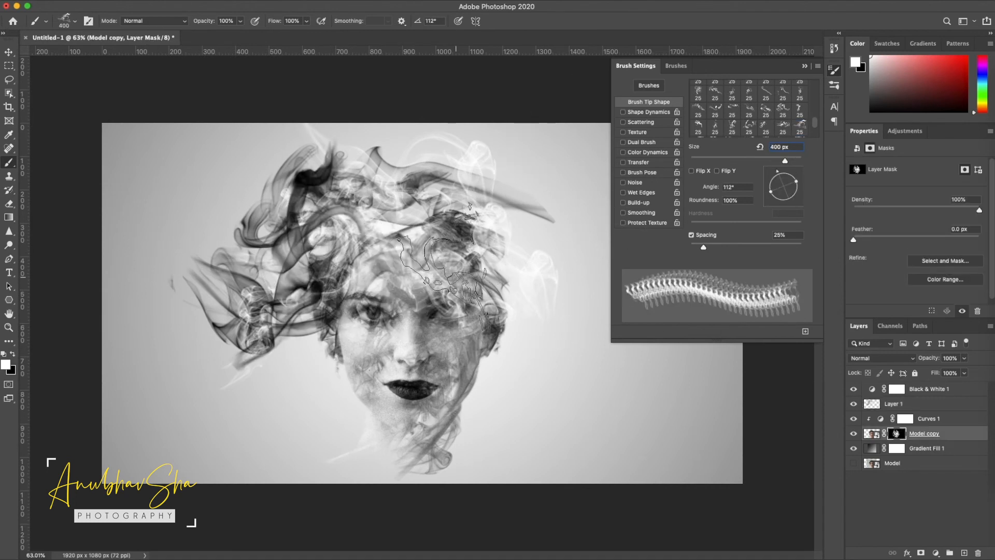
# Stamp black smoke on Layer 1 extending outward from the left hair with the 600 px brush, rotating the tip to 6°.
pyautogui.click(922, 404)
pyautogui.click(265, 230)
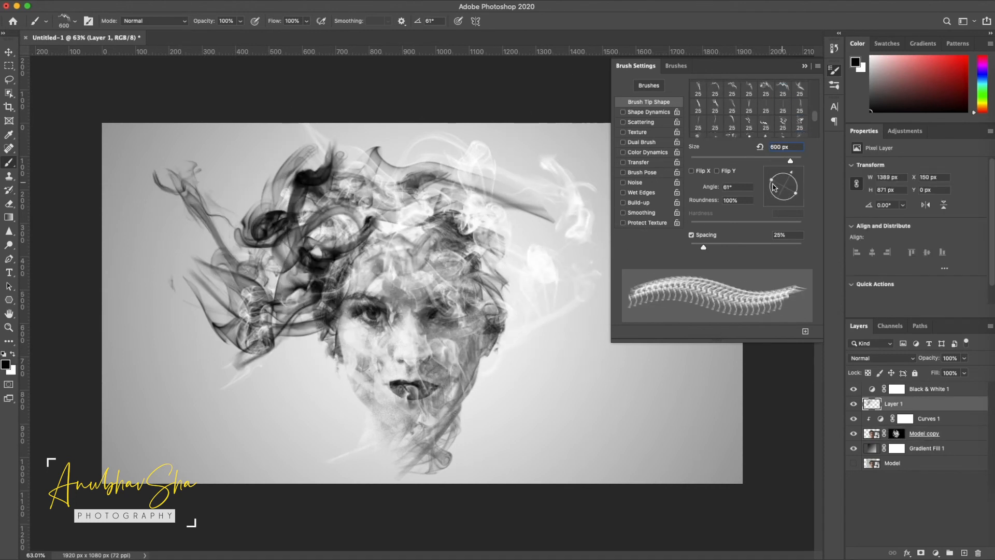
pyautogui.click(243, 223)
pyautogui.click(243, 179)
pyautogui.moveTo(770, 175); pyautogui.dragTo(799, 185)
pyautogui.click(244, 220)
# Stamp white smoke on the Model copy mask over the neck and shoulders to reveal them.
pyautogui.click(896, 433)
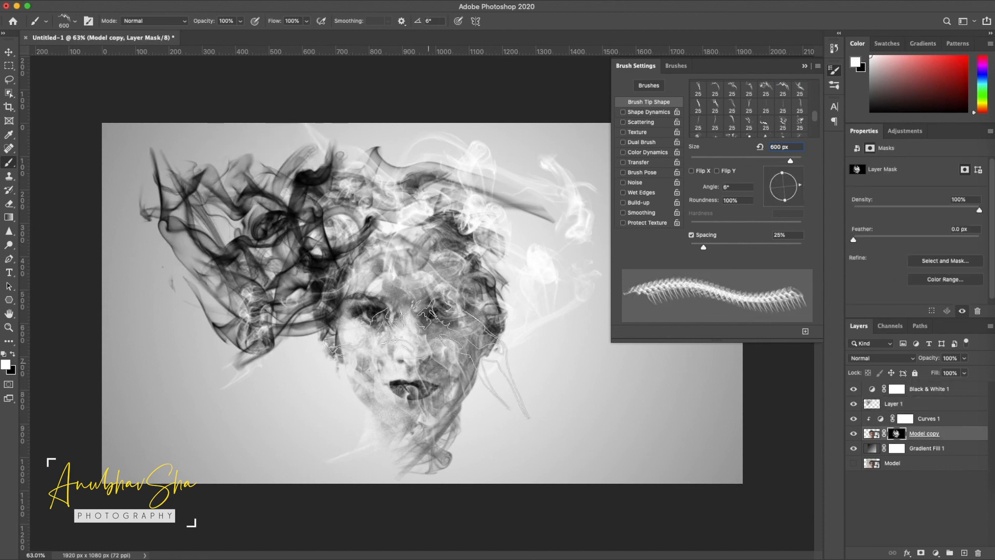
pyautogui.click(439, 441)
pyautogui.click(389, 446)
# Stamp white smoke on Layer 1 to the right of the head.
pyautogui.click(922, 403)
pyautogui.press('x')
pyautogui.click(524, 213)
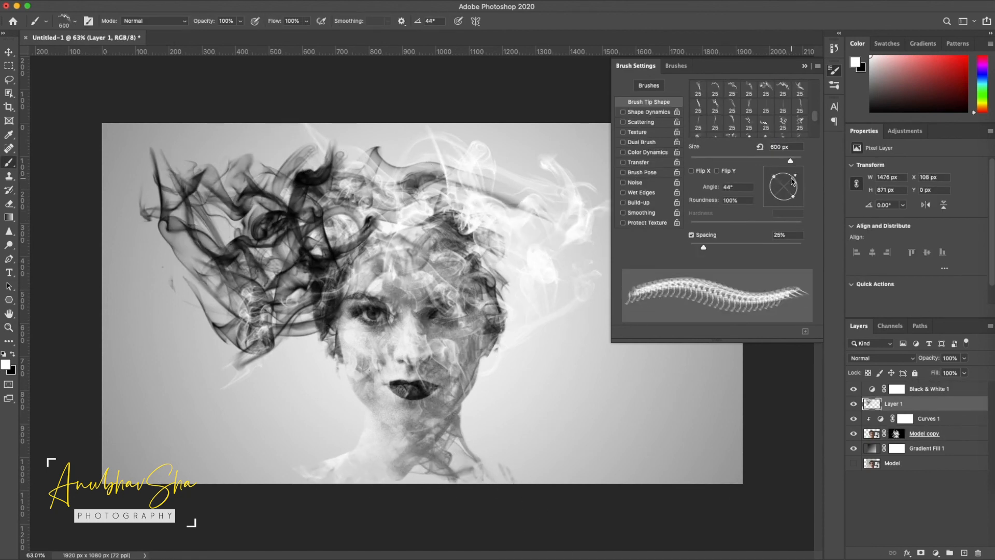
# Choose another smoke brush tip and stamp white wisps over the dark smoke left of the face.
pyautogui.click(732, 123)
pyautogui.click(259, 258)
pyautogui.click(182, 284)
# Choose another smoke brush tip at 700 px and stamp white smoke left of the face and at the outer left, rotating the tip to 170°.
pyautogui.click(766, 123)
pyautogui.press(']')
pyautogui.press(']')
pyautogui.press(']')
pyautogui.press(']')
pyautogui.click(267, 250)
pyautogui.moveTo(799, 186); pyautogui.dragTo(767, 184)
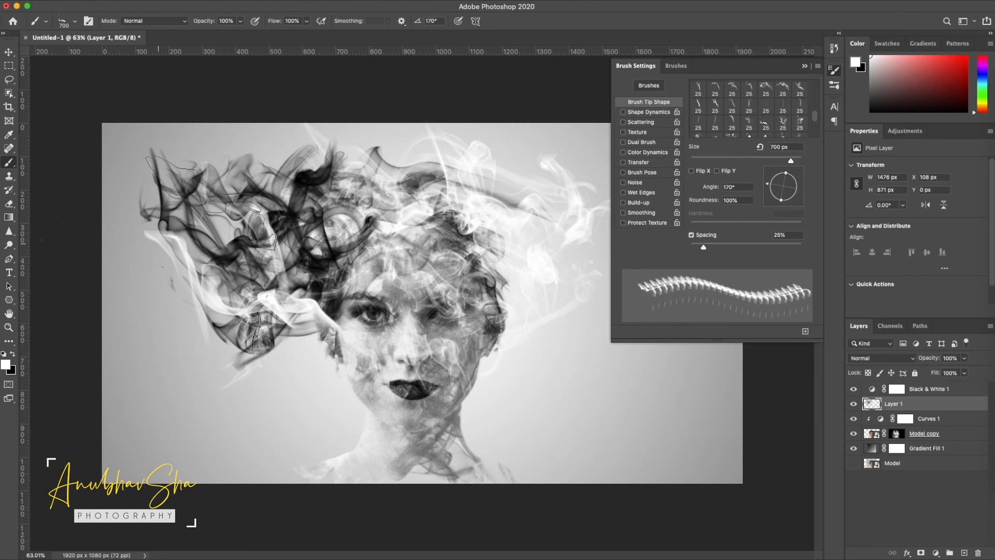
pyautogui.click(158, 244)
# Choose a different smoke brush tip and stamp white wisps over the dark smoke left of the head, reducing the brush to 175 px.
pyautogui.click(782, 123)
pyautogui.press(']')
pyautogui.press(']')
pyautogui.press(']')
pyautogui.press(']')
pyautogui.press(']')
pyautogui.press(']')
pyautogui.press(']')
pyautogui.press(']')
pyautogui.press(']')
pyautogui.press(']')
pyautogui.press(']')
pyautogui.press(']')
pyautogui.press(']')
pyautogui.press(']')
pyautogui.press(']')
pyautogui.press(']')
pyautogui.click(318, 247)
pyautogui.press('[')
pyautogui.press('[')
pyautogui.press('[')
pyautogui.click(250, 271)
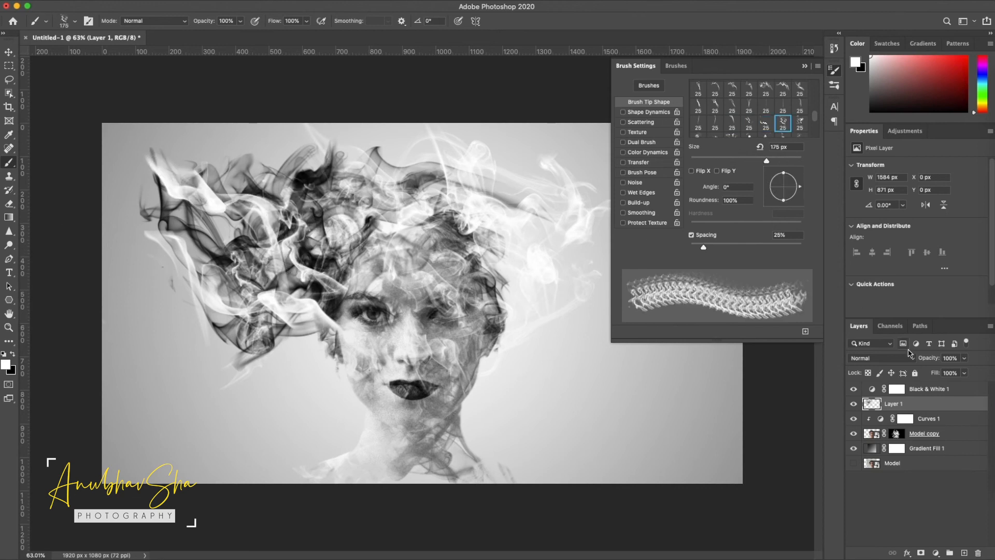
# Stamp black smoke on Layer 1 beside the hair right of the head with a 400 px brush.
pyautogui.press(']')
pyautogui.press(']')
pyautogui.press(']')
pyautogui.press(']')
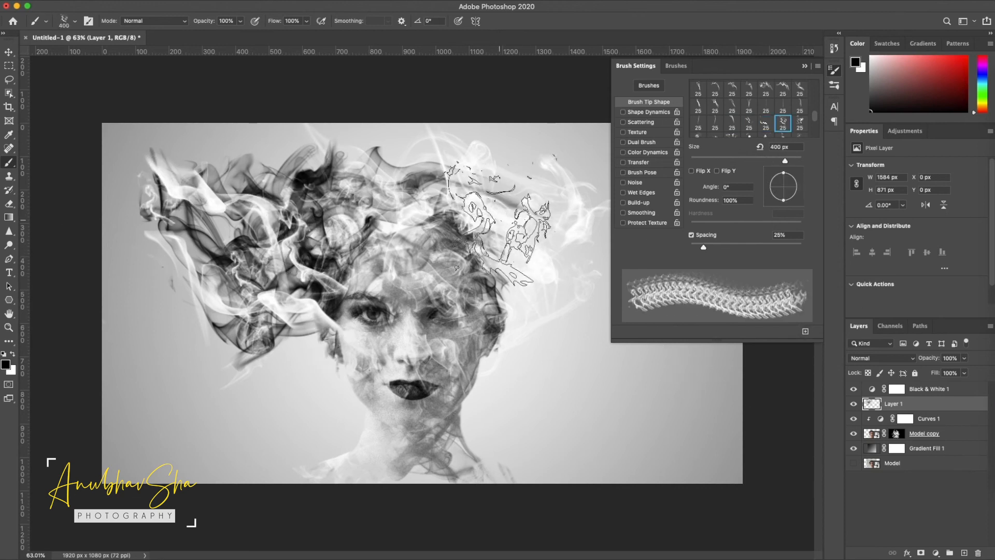
pyautogui.click(495, 218)
# Stamp white smoke on the Model copy mask over the forehead and left eye to reveal more of the face, and close the brush settings.
pyautogui.click(896, 433)
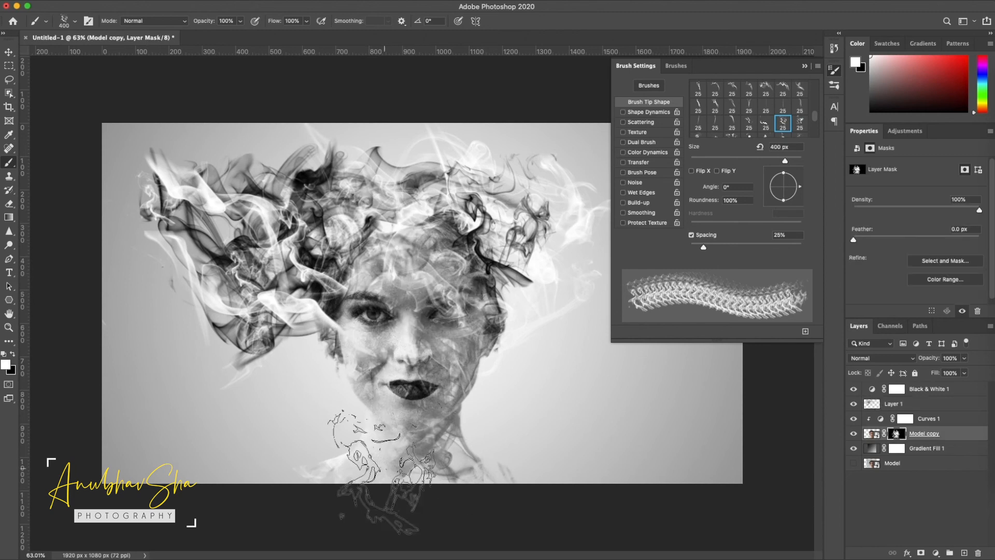
pyautogui.click(374, 287)
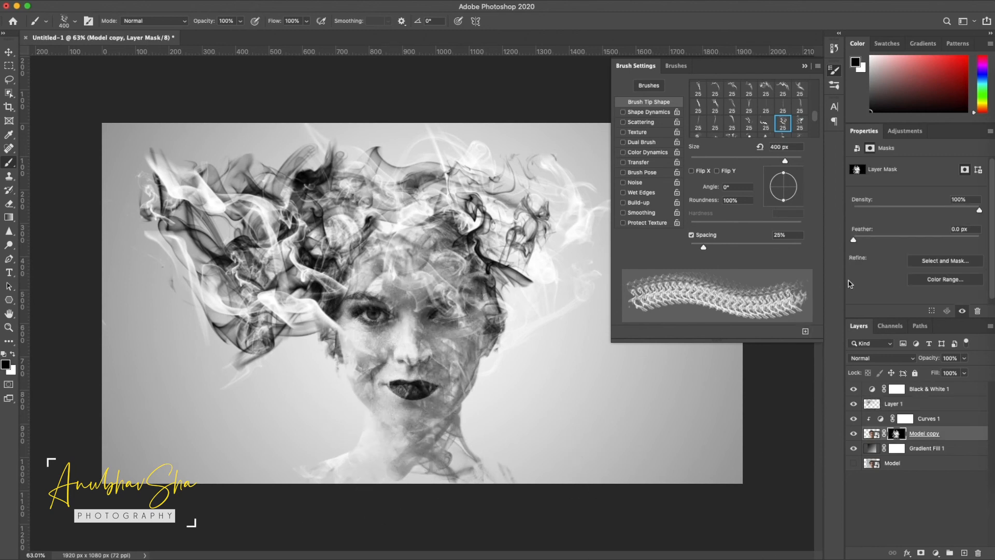
pyautogui.click(834, 70)
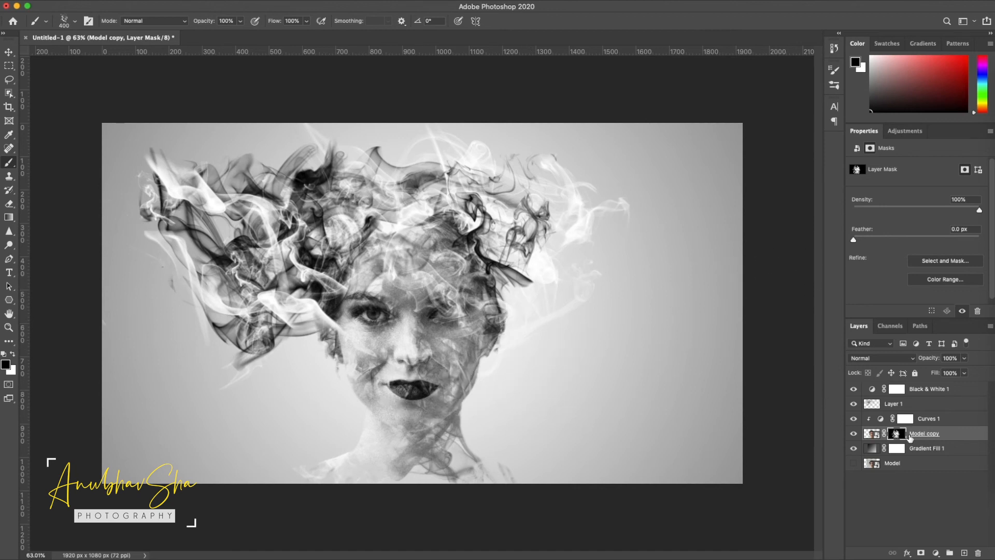
# Show the Model layer and compare the original photo alone with the full smoke composite, ending with all layers visible.
pyautogui.click(853, 464)
pyautogui.keyDown('alt'); pyautogui.click(853, 468); pyautogui.keyUp('alt')
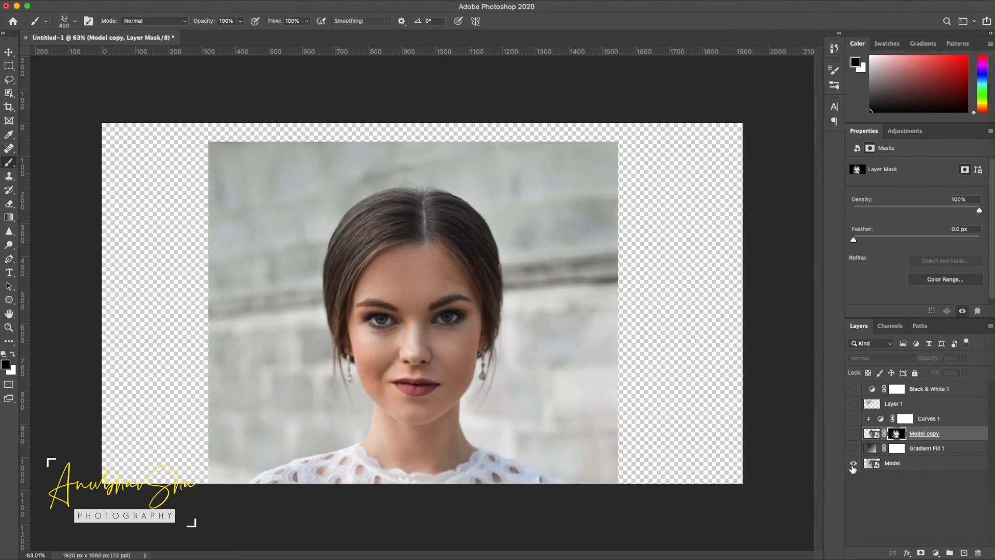
pyautogui.keyDown('alt'); pyautogui.click(853, 468); pyautogui.keyUp('alt')
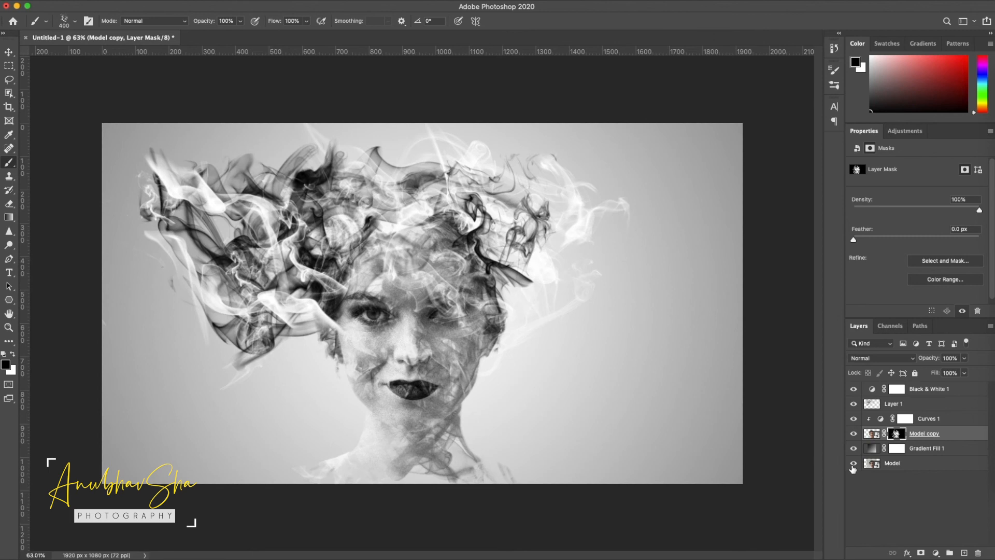
pyautogui.keyDown('alt'); pyautogui.click(853, 468); pyautogui.keyUp('alt')
pyautogui.keyDown('alt'); pyautogui.click(853, 468); pyautogui.keyUp('alt')
pyautogui.keyDown('alt'); pyautogui.click(853, 468); pyautogui.keyUp('alt')
pyautogui.keyDown('alt'); pyautogui.click(853, 467); pyautogui.keyUp('alt')
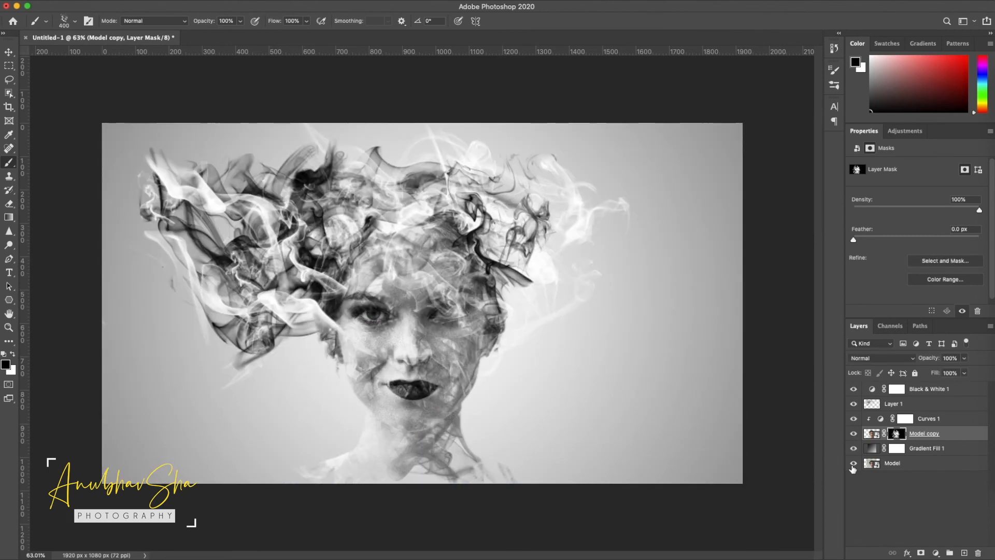